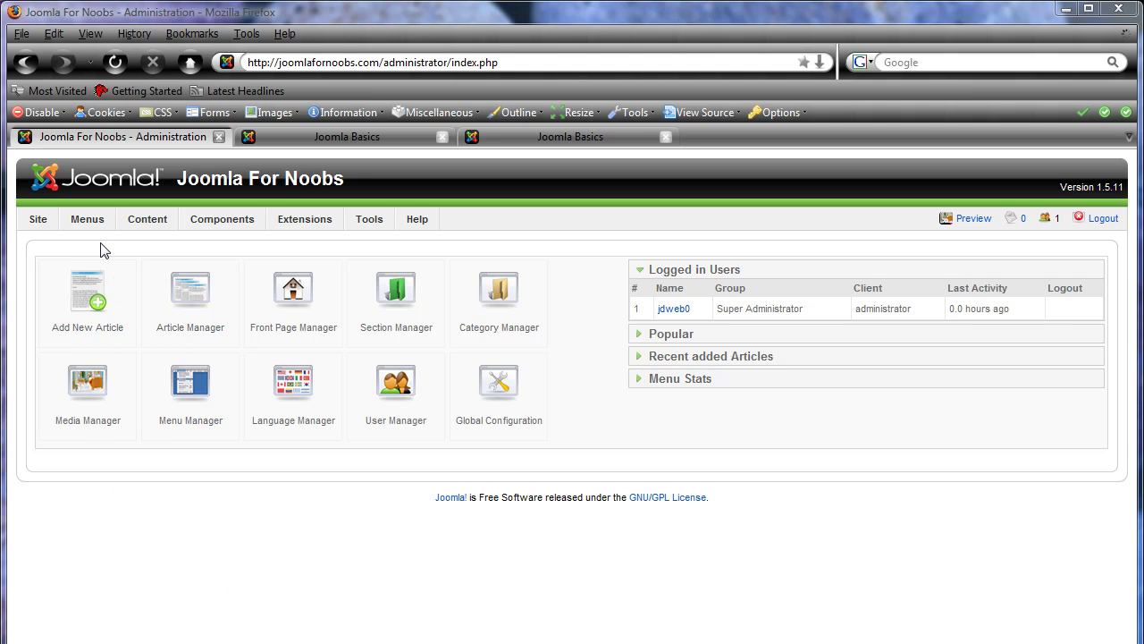
# Create a new Main Menu item of the internal article type Section Blog Layout.
pyautogui.moveTo(93, 228)
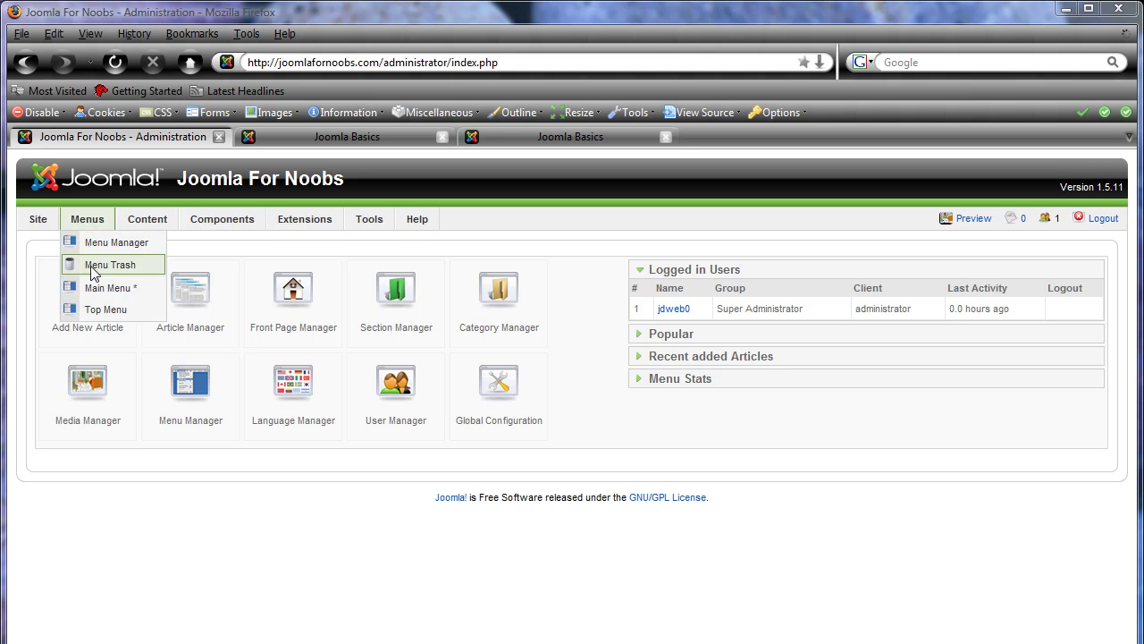
pyautogui.click(125, 291)
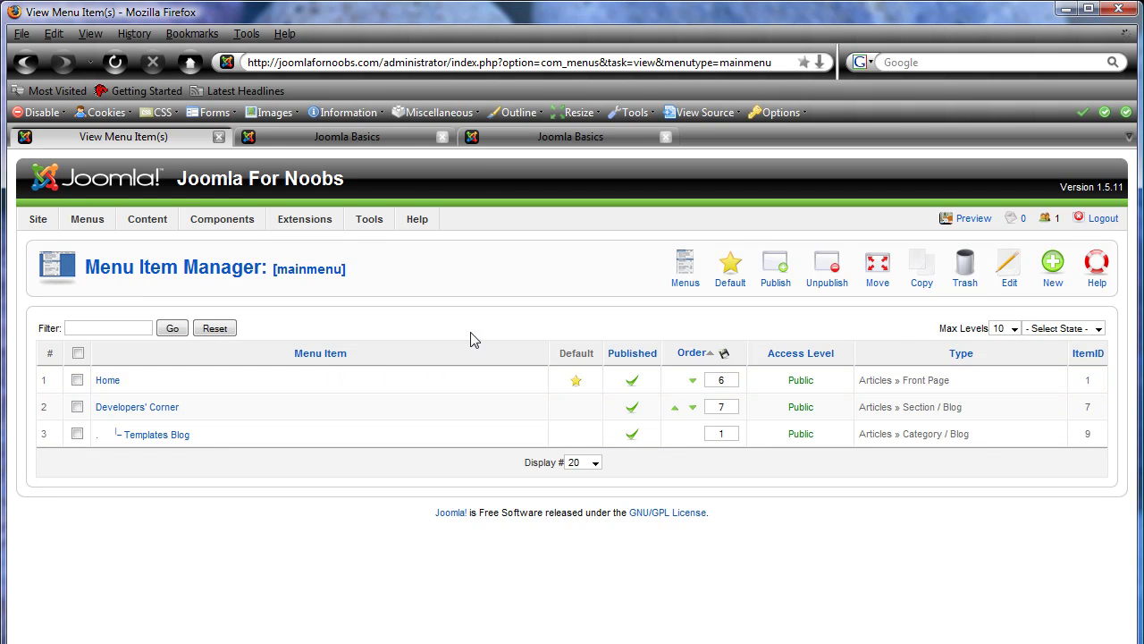
pyautogui.click(1051, 270)
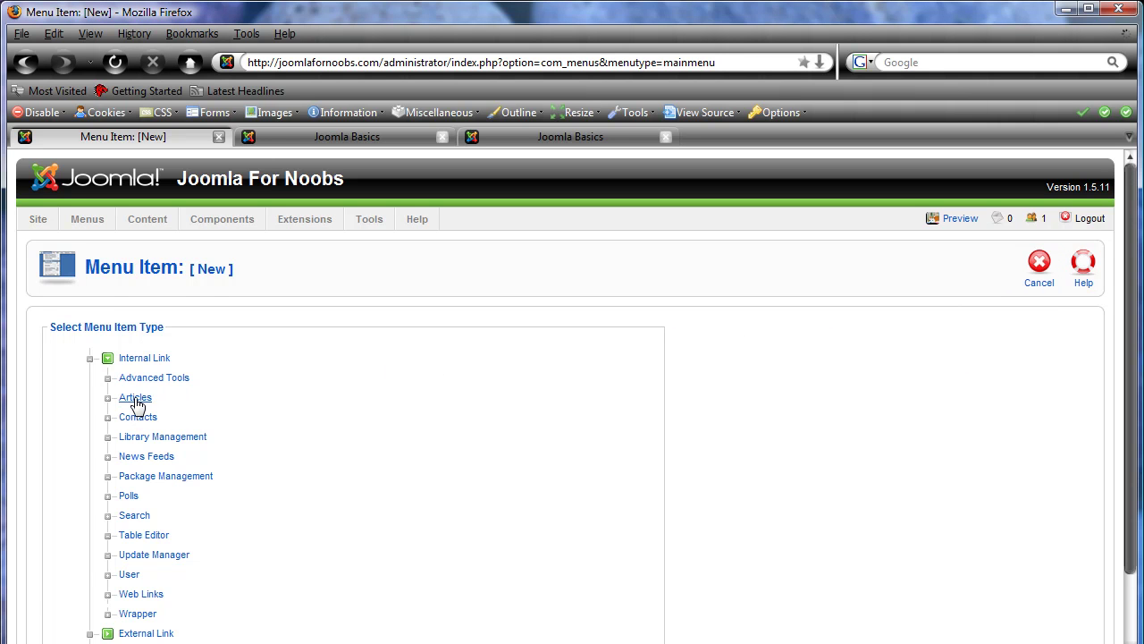
pyautogui.click(136, 401)
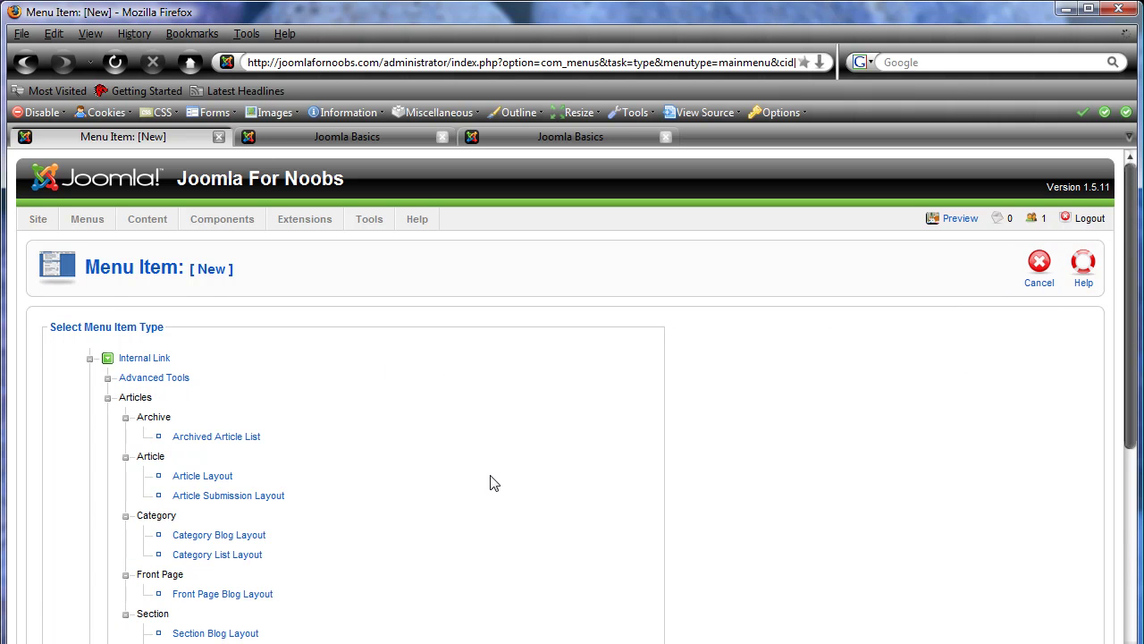
pyautogui.scroll(-3, 490, 483)
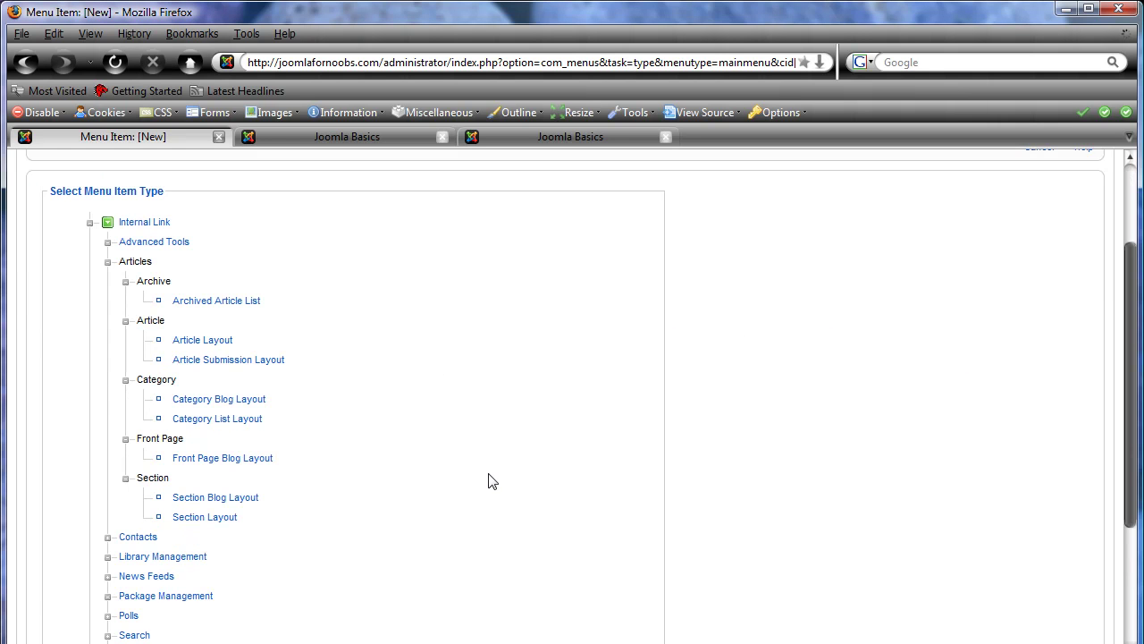
pyautogui.click(222, 503)
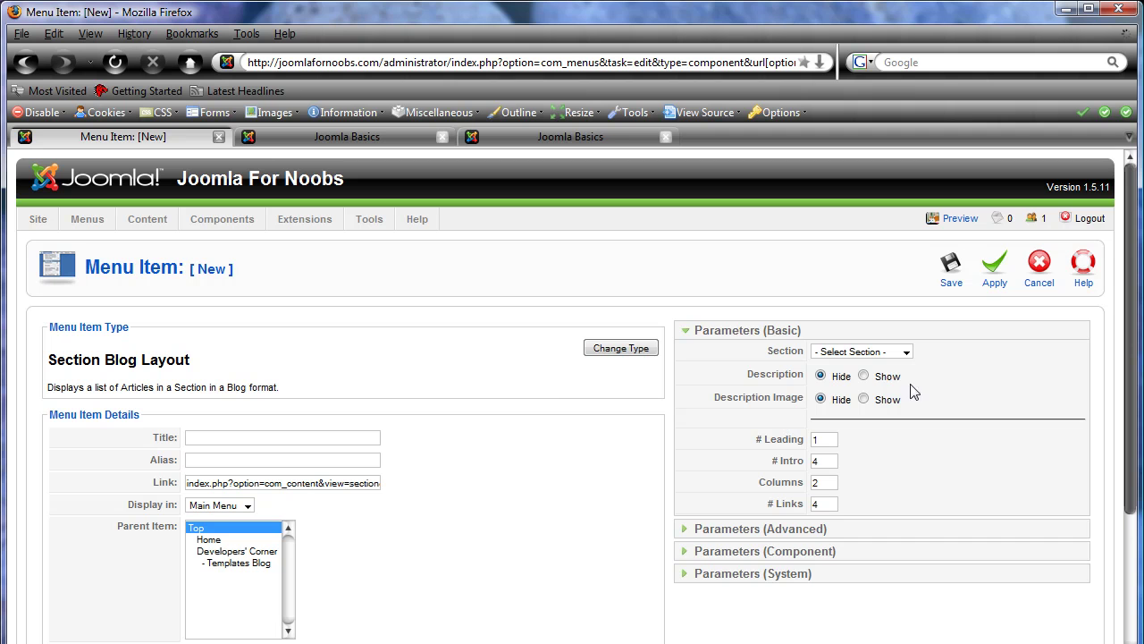
# Assign the Joomla Basics section, title the menu item "Joomla 1.5 Basics" with alias "joomla-basics-blog", and save it.
pyautogui.click(907, 353)
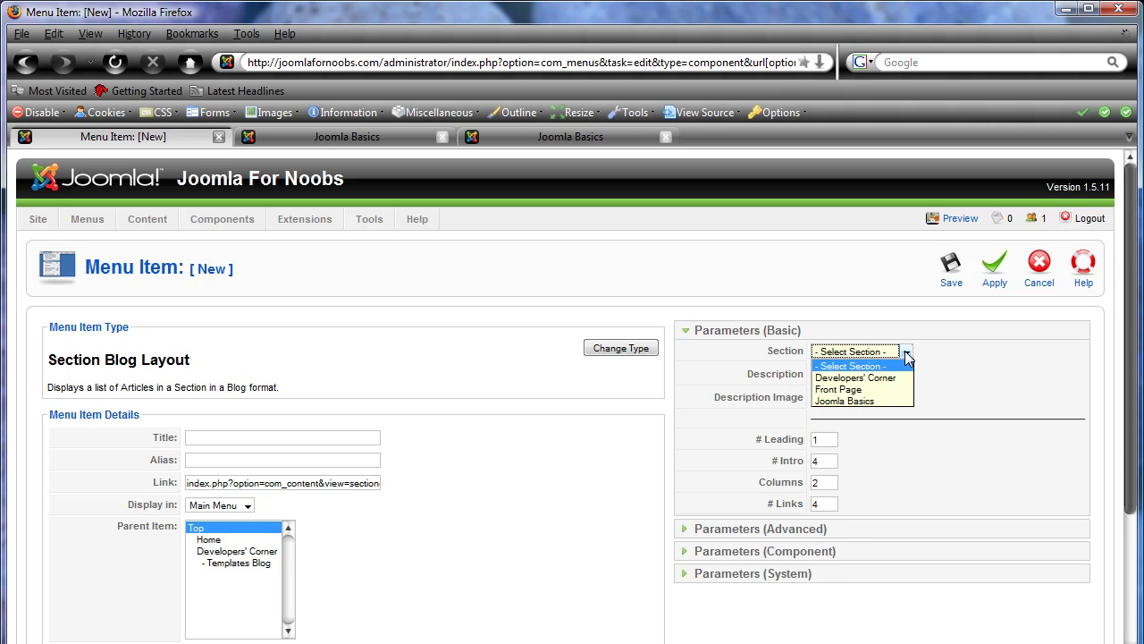
pyautogui.click(872, 401)
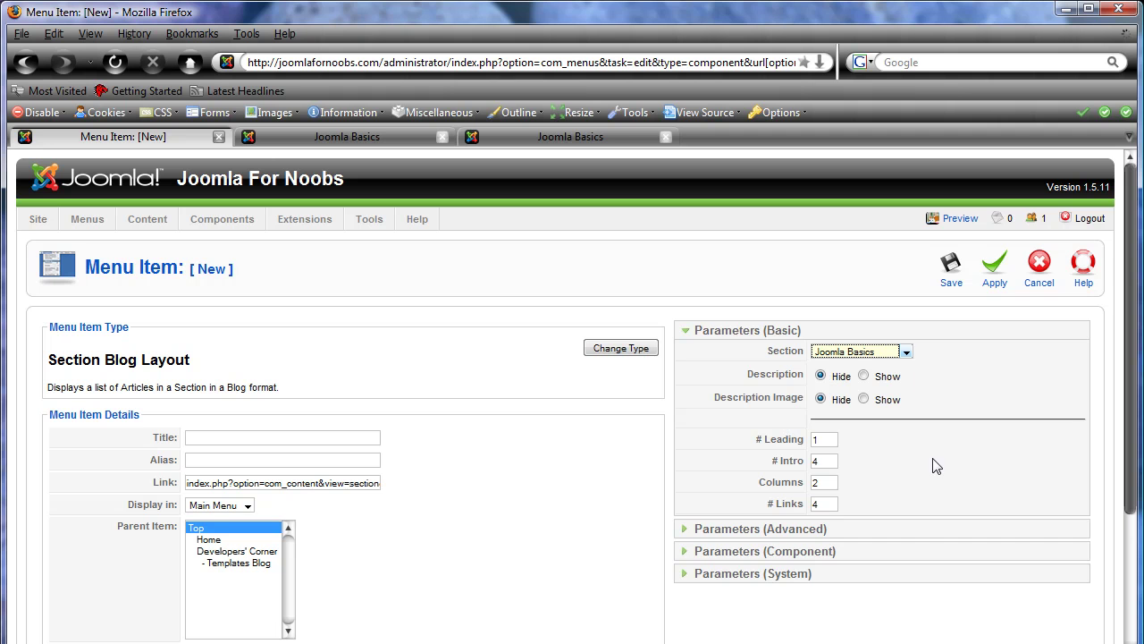
pyautogui.click(219, 436)
pyautogui.write('J')
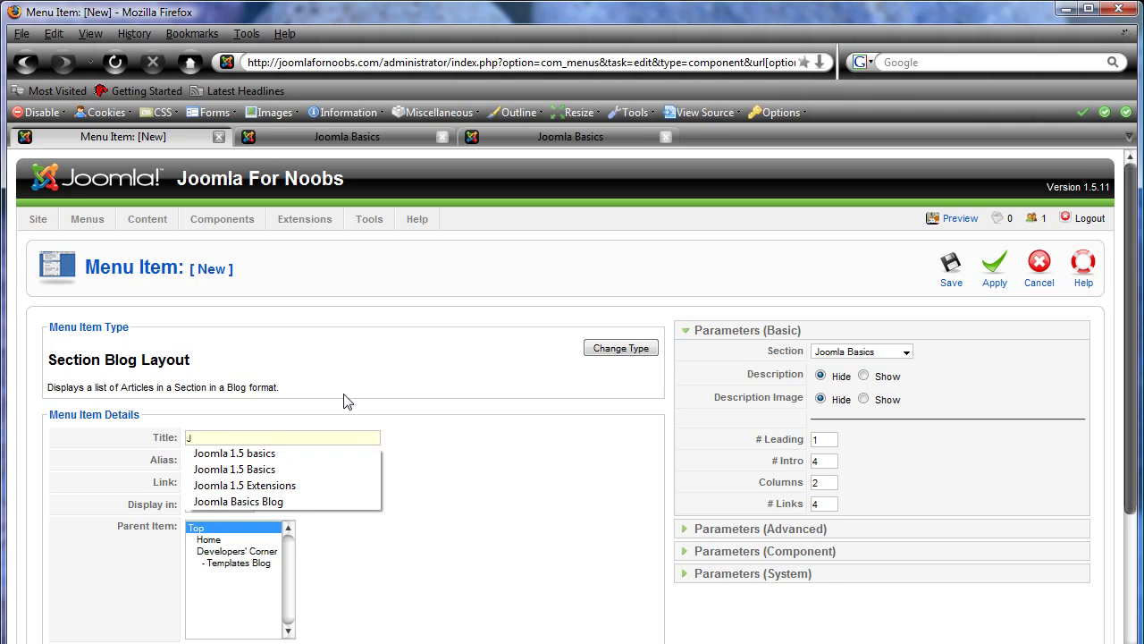
pyautogui.click(270, 470)
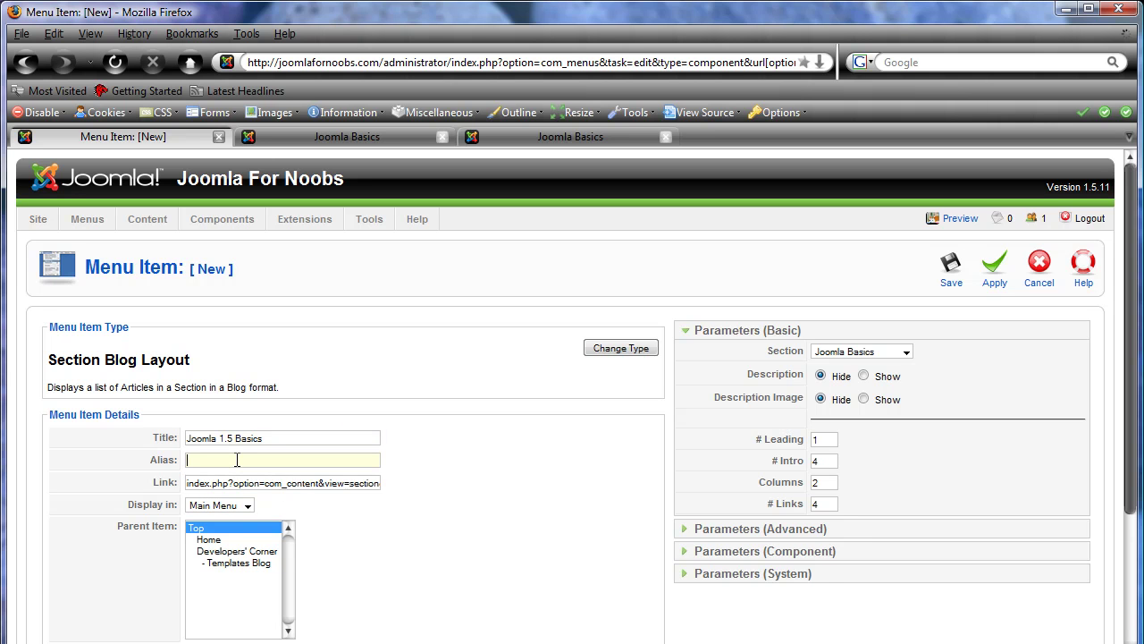
pyautogui.write('j')
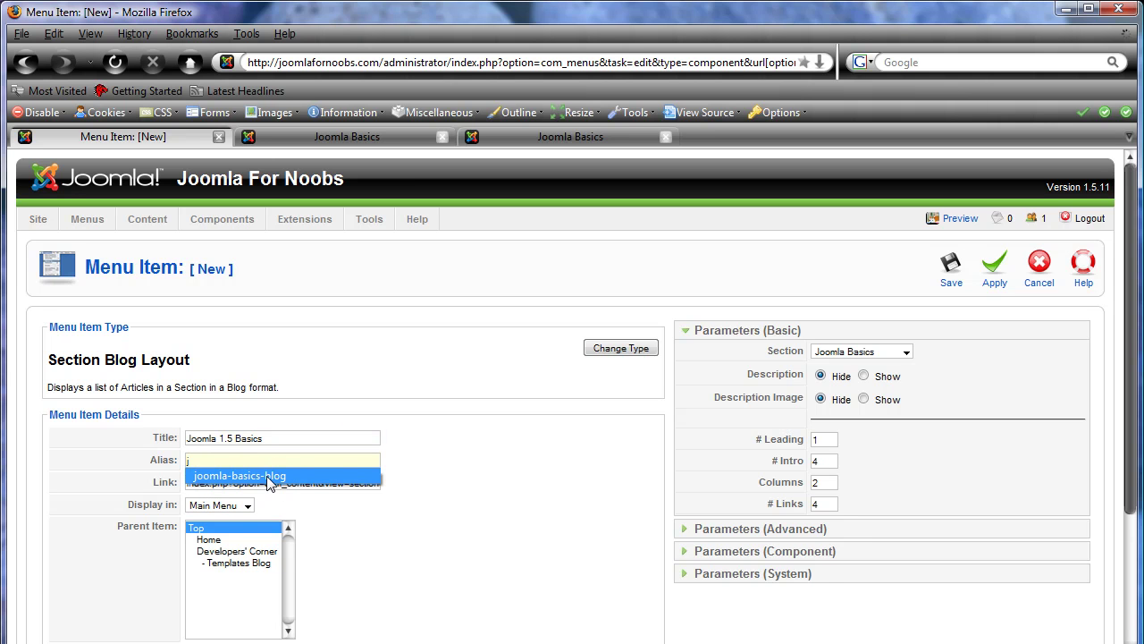
pyautogui.click(268, 477)
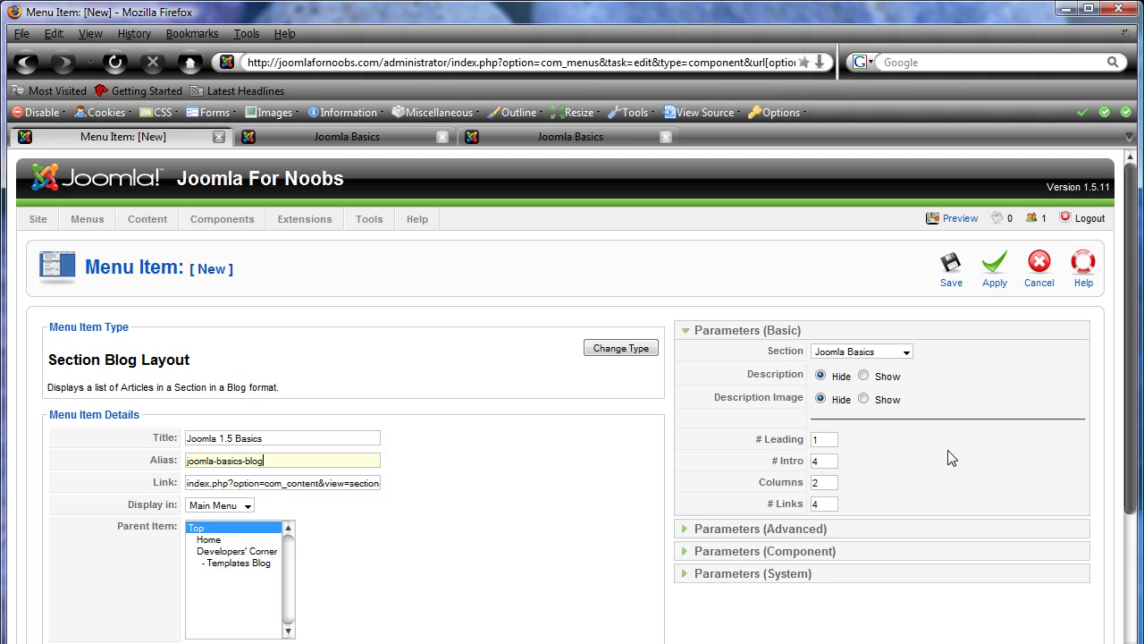
pyautogui.click(952, 268)
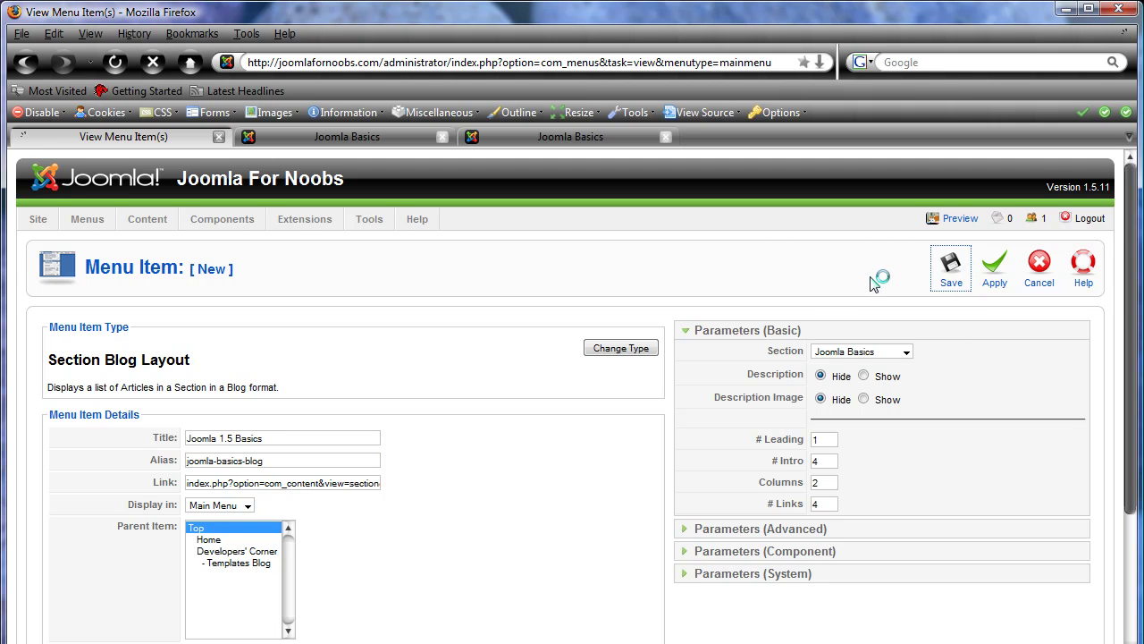
# Preview the site's Joomla 1.5 Basics page, examine how its leading and intro articles are laid out, and close the preview.
pyautogui.click(977, 221)
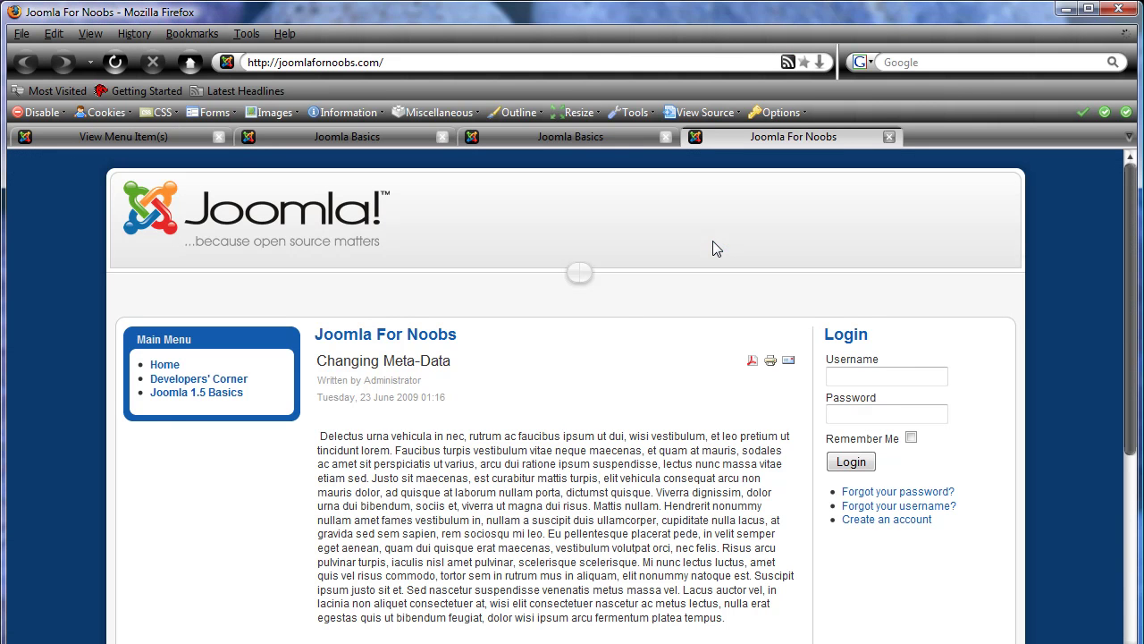
pyautogui.click(180, 405)
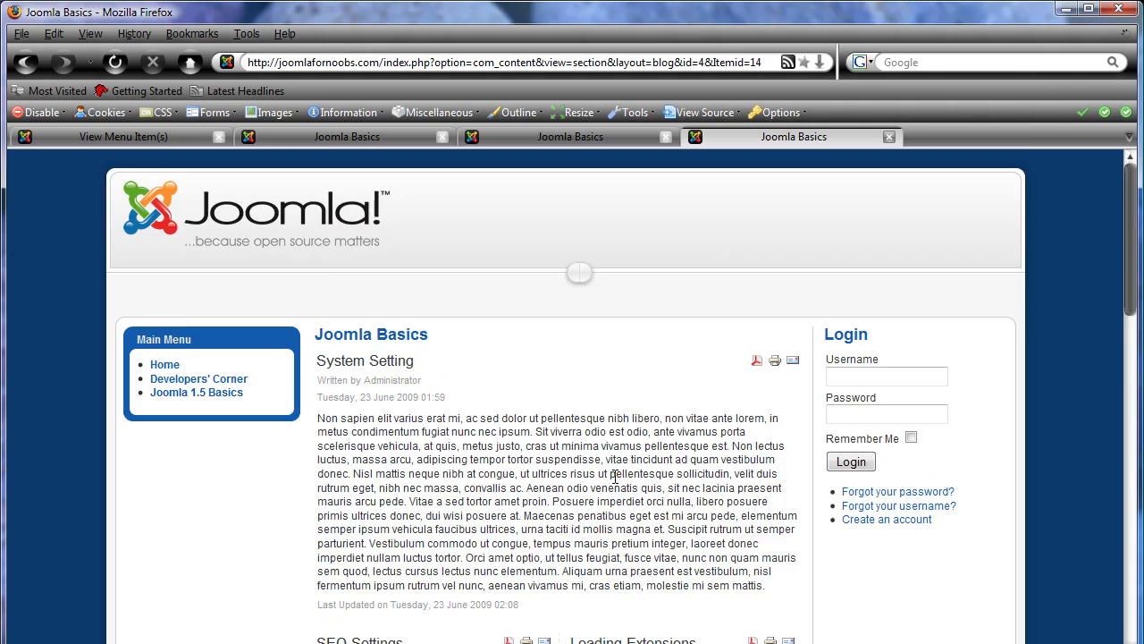
pyautogui.scroll(-10, 617, 481)
pyautogui.scroll(-5, 619, 486)
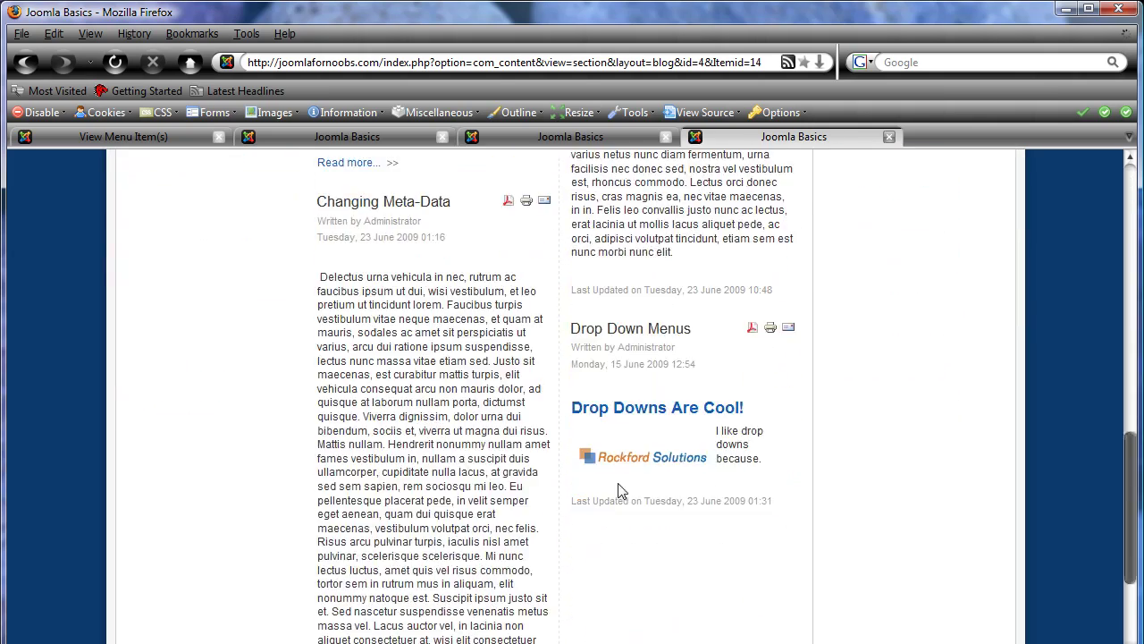
pyautogui.scroll(-4, 528, 481)
pyautogui.scroll(17, 541, 488)
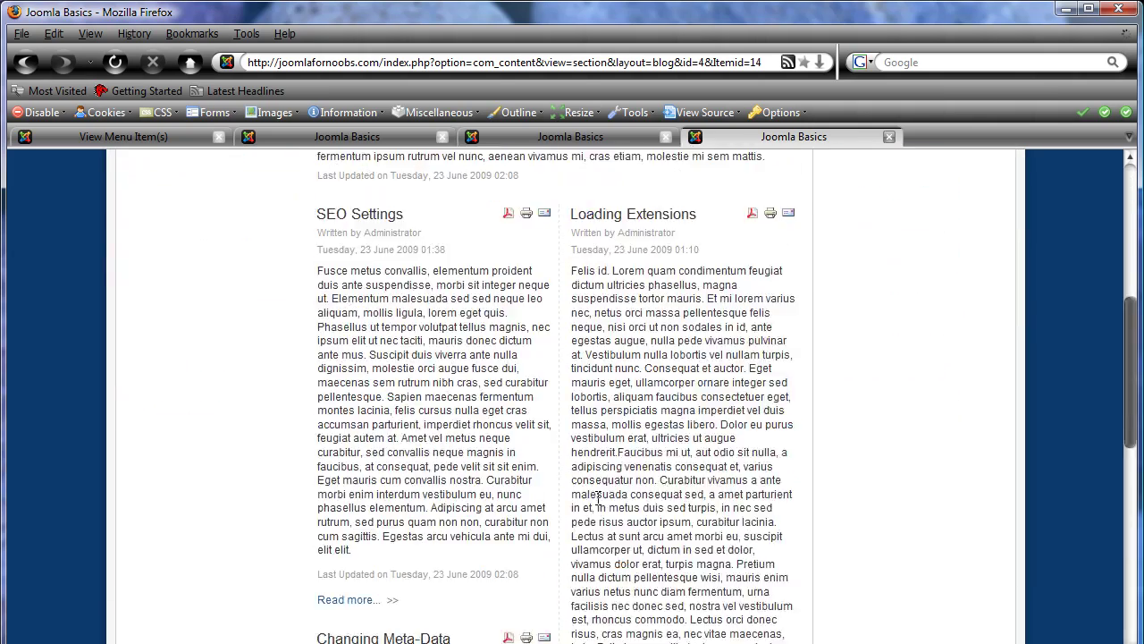
pyautogui.scroll(4, 599, 498)
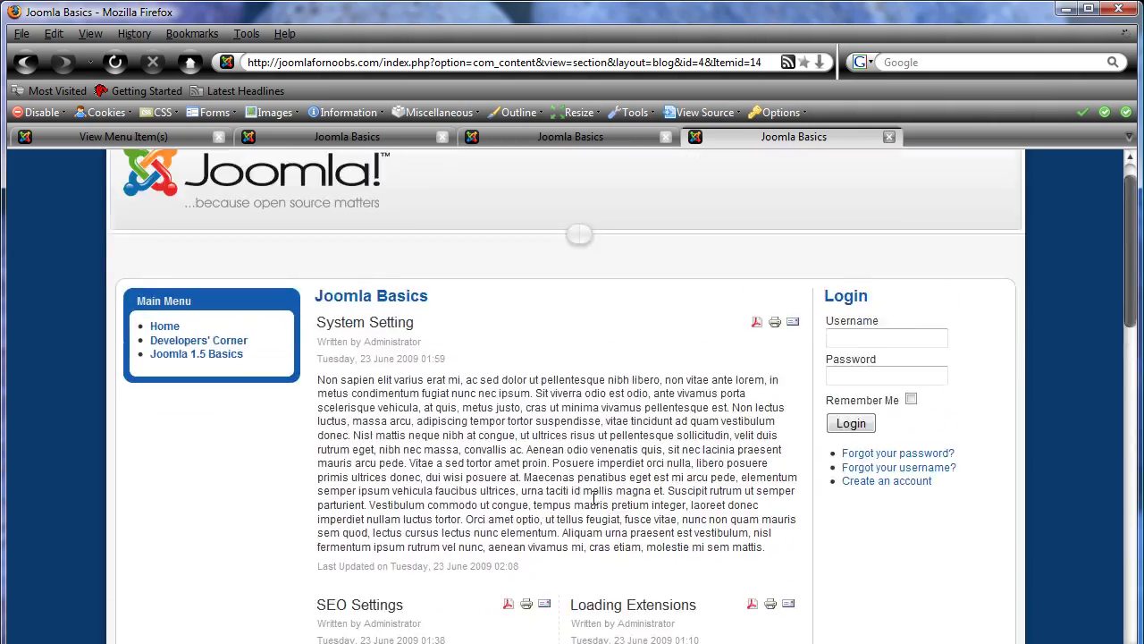
pyautogui.scroll(-2, 594, 497)
pyautogui.scroll(-5, 585, 353)
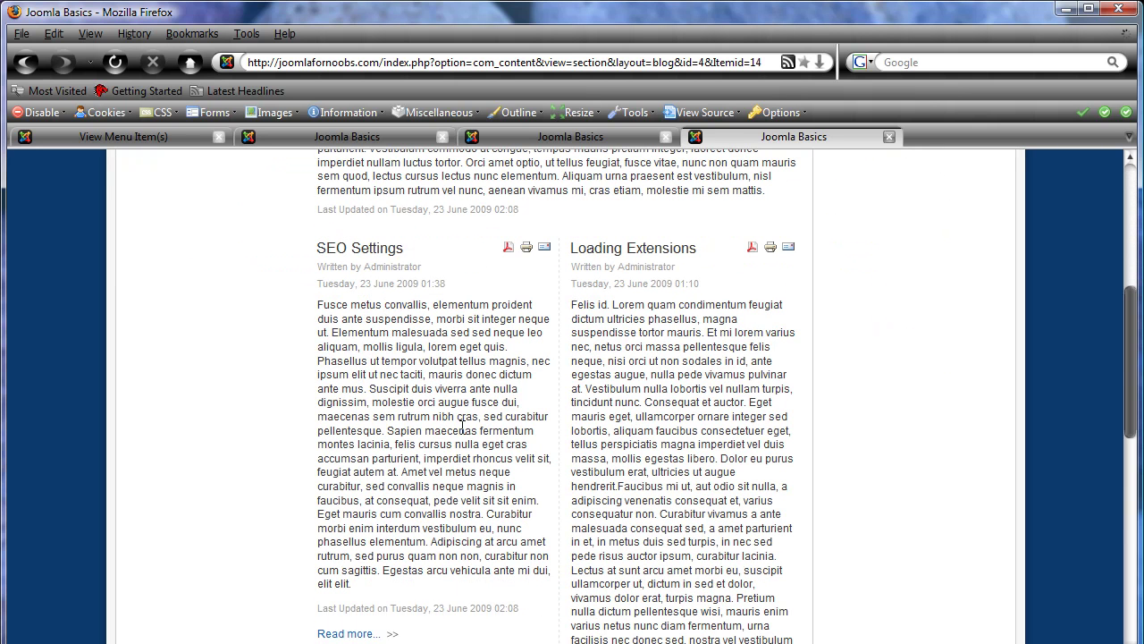
pyautogui.scroll(-6, 463, 429)
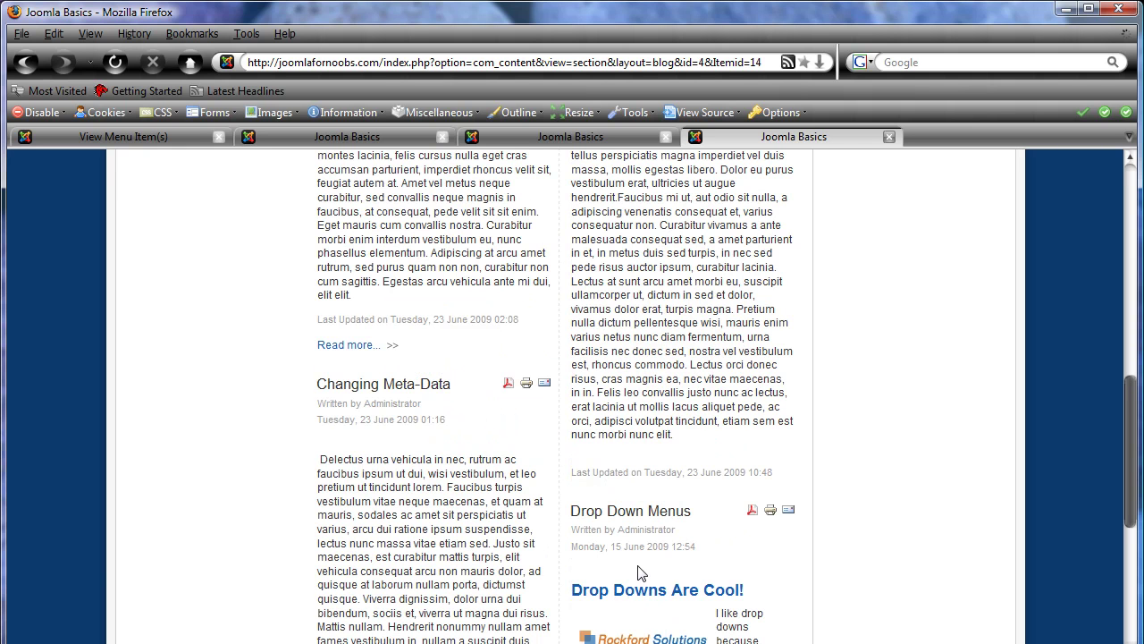
pyautogui.scroll(14, 490, 475)
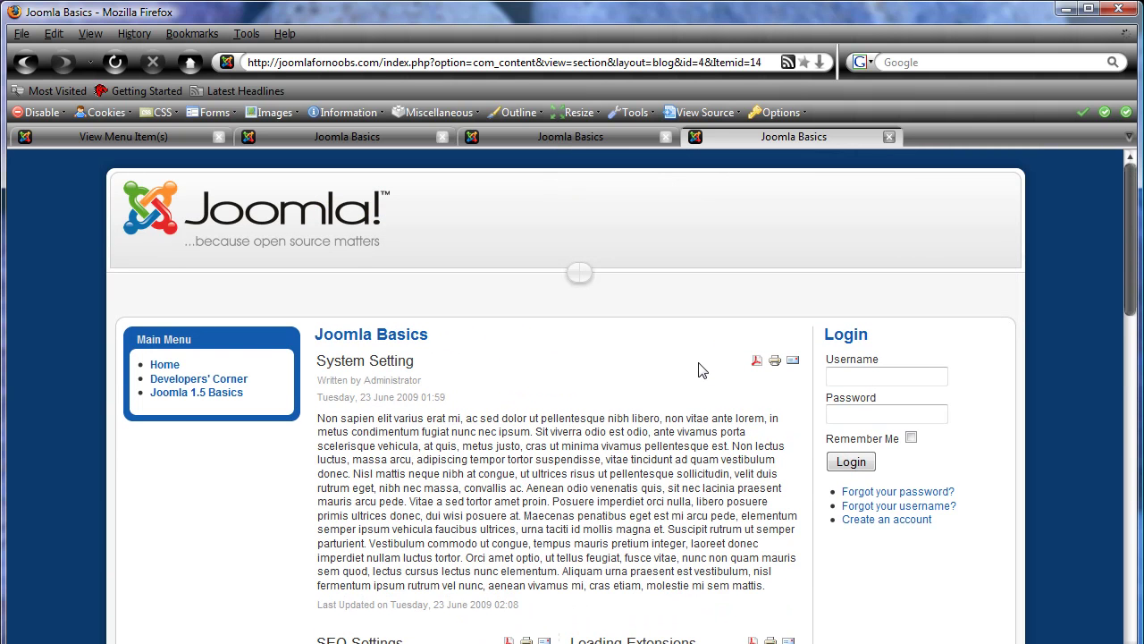
pyautogui.click(890, 137)
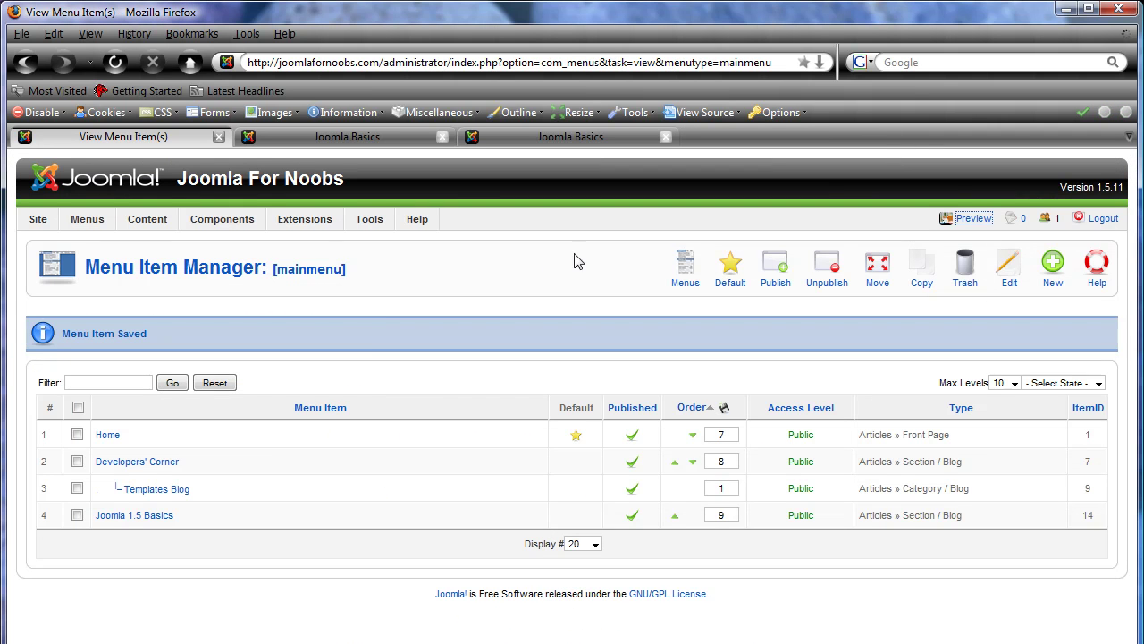
# Reopen the Joomla 1.5 Basics menu item and set its leading articles to 0 and intro articles to 20.
pyautogui.click(138, 517)
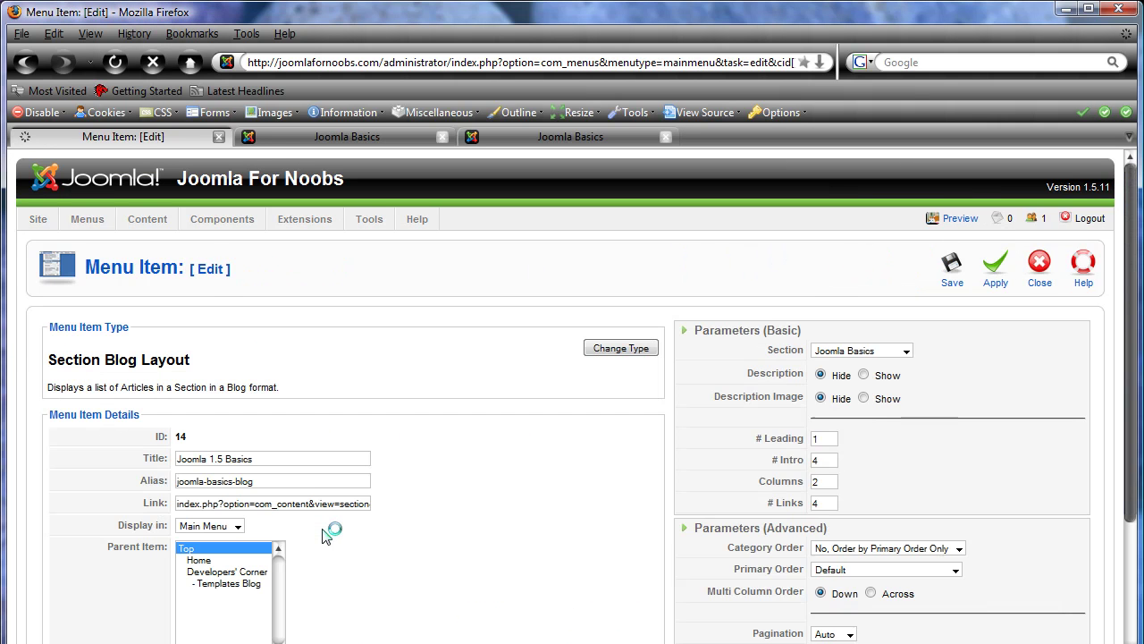
pyautogui.scroll(-2, 523, 546)
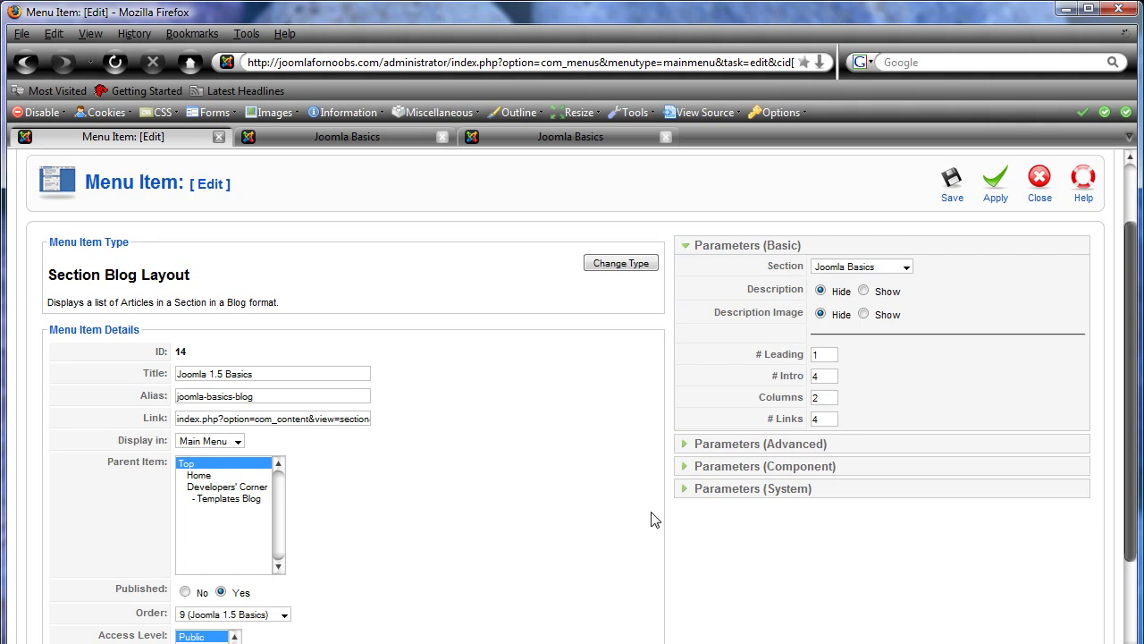
pyautogui.click(828, 355)
pyautogui.click(1001, 369)
pyautogui.write('0')
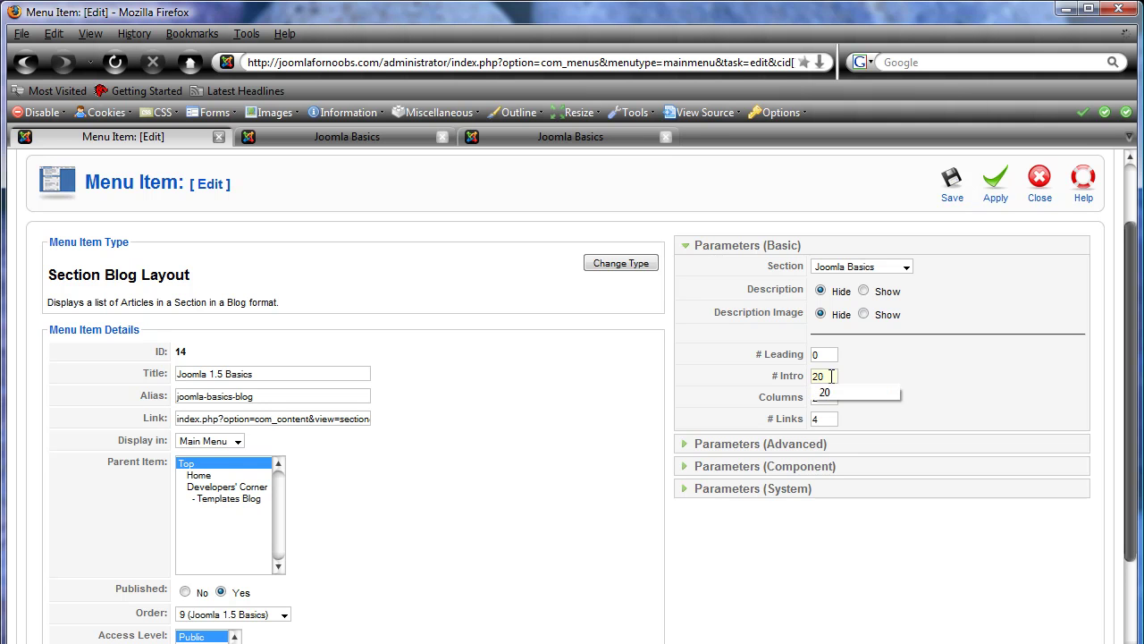
pyautogui.click(989, 384)
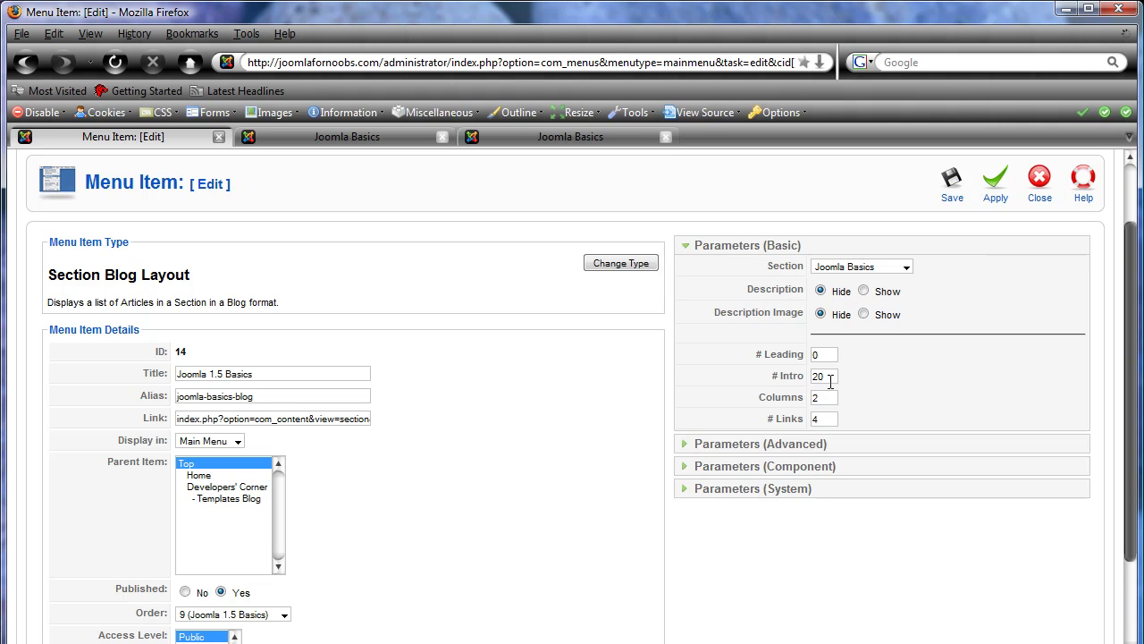
# Set the blog layout's columns to 1 and links to 0, and apply the menu item changes.
pyautogui.write('1')
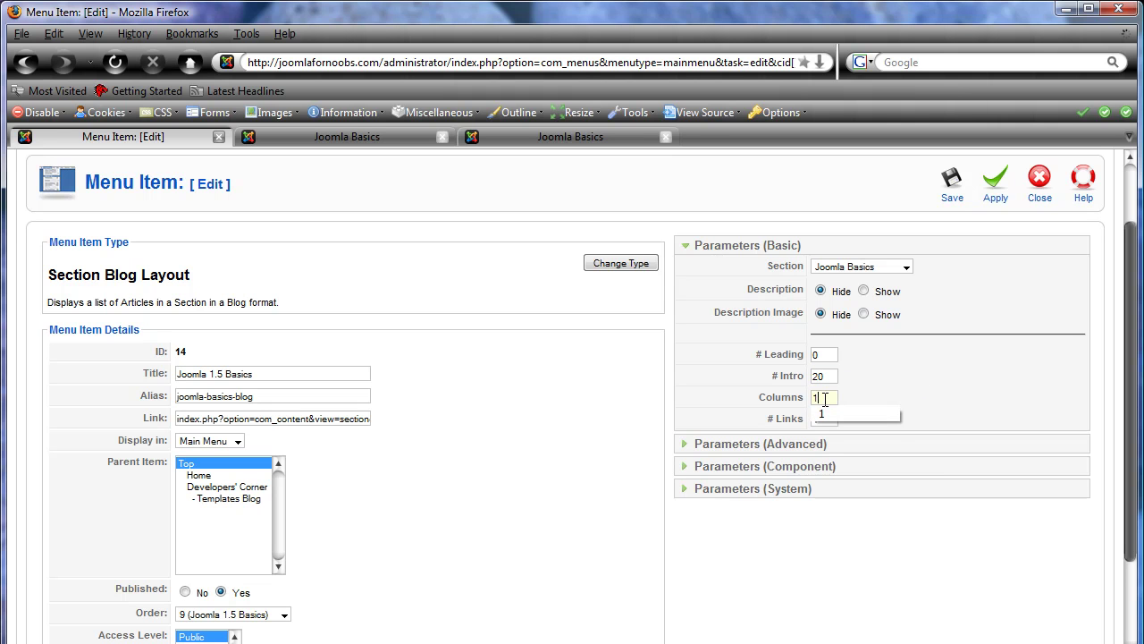
pyautogui.click(946, 409)
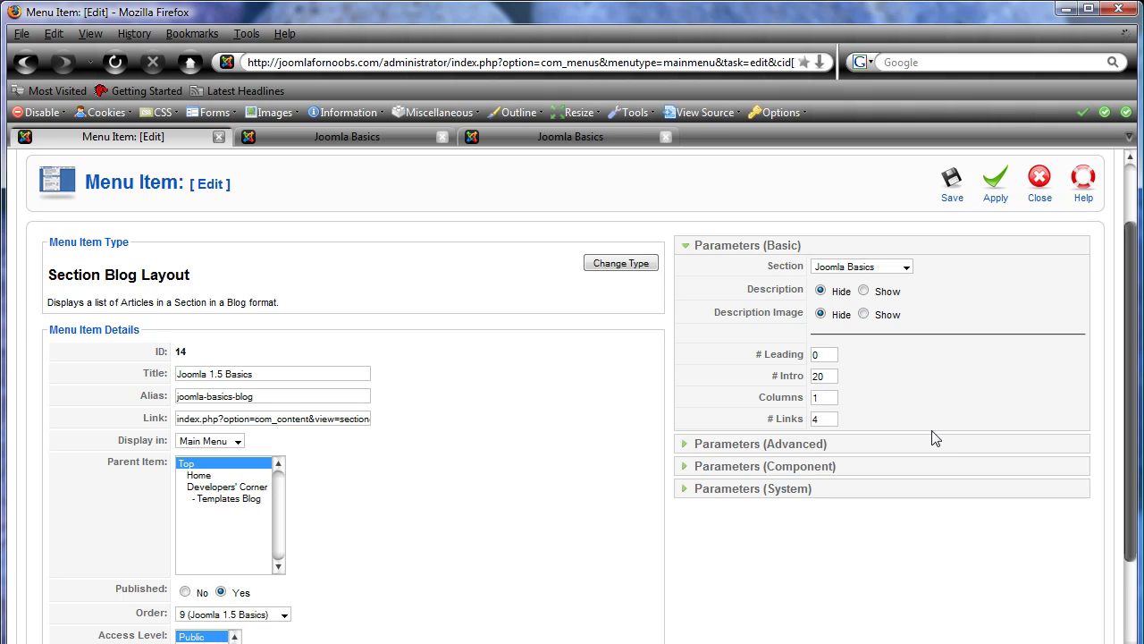
pyautogui.click(821, 419)
pyautogui.write('0')
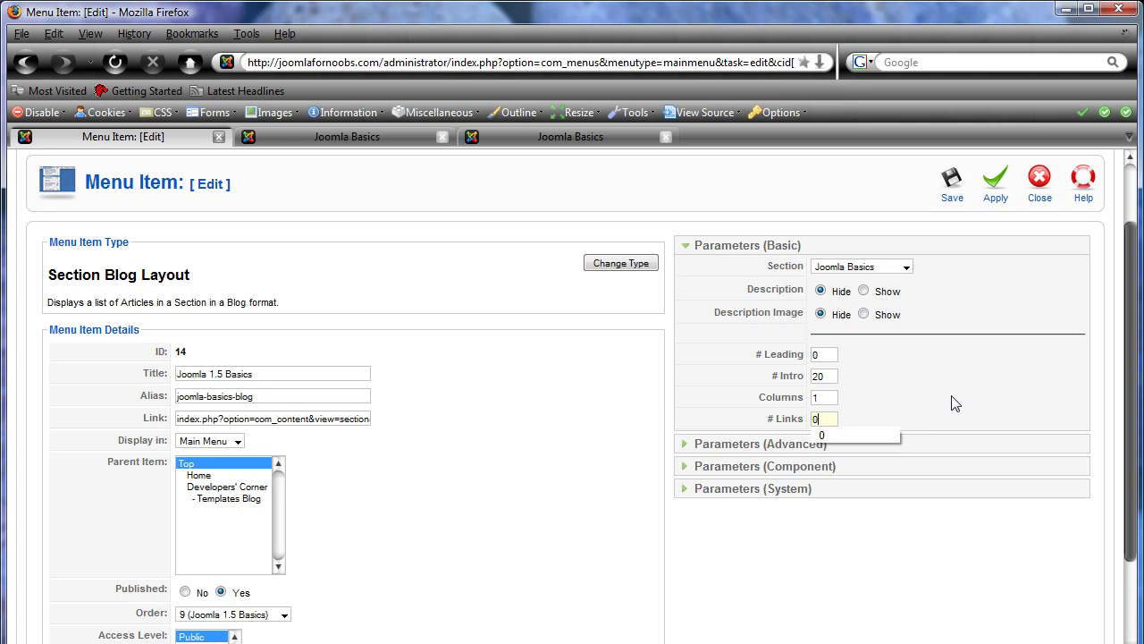
pyautogui.click(957, 403)
pyautogui.click(992, 184)
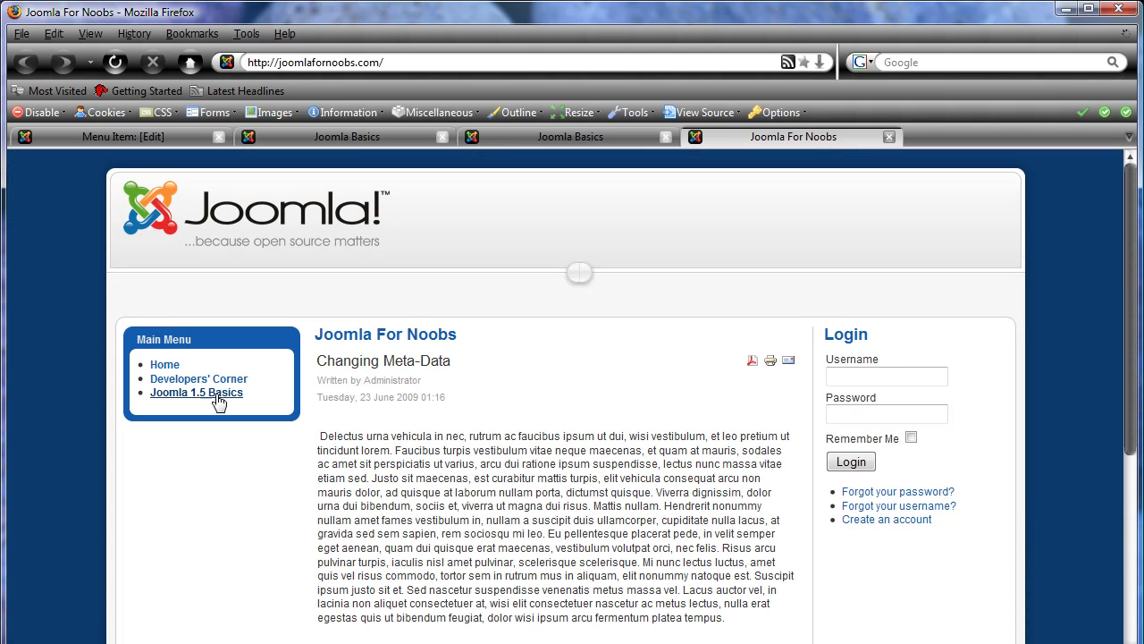
# View the Joomla 1.5 Basics page on the previewed site and examine its article layout.
pyautogui.click(220, 394)
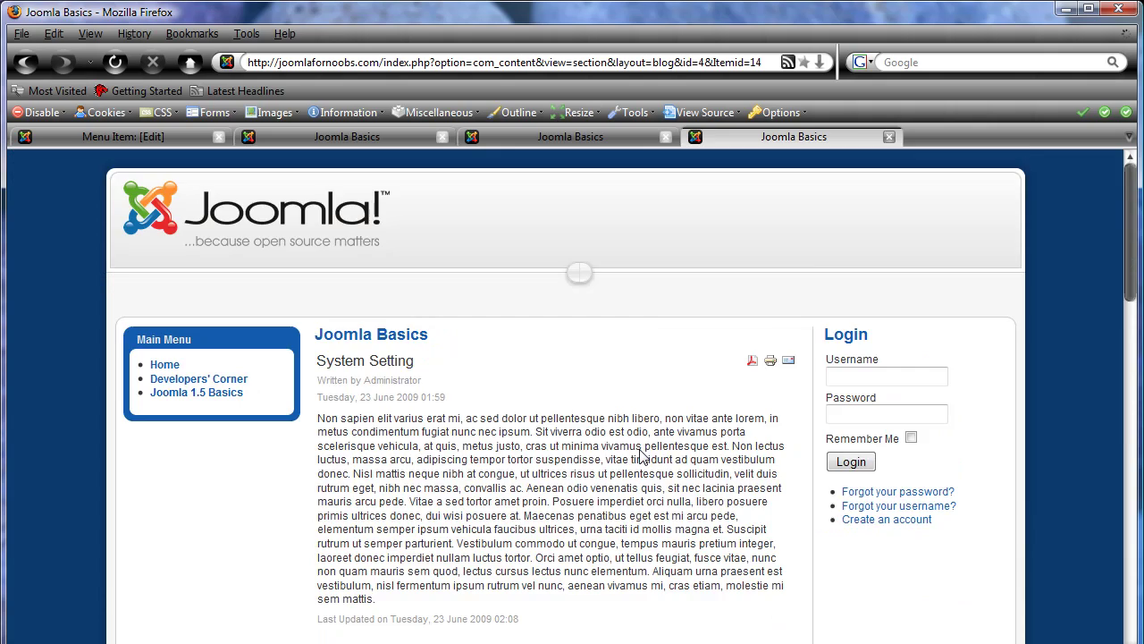
pyautogui.scroll(-10, 641, 448)
pyautogui.scroll(-10, 659, 503)
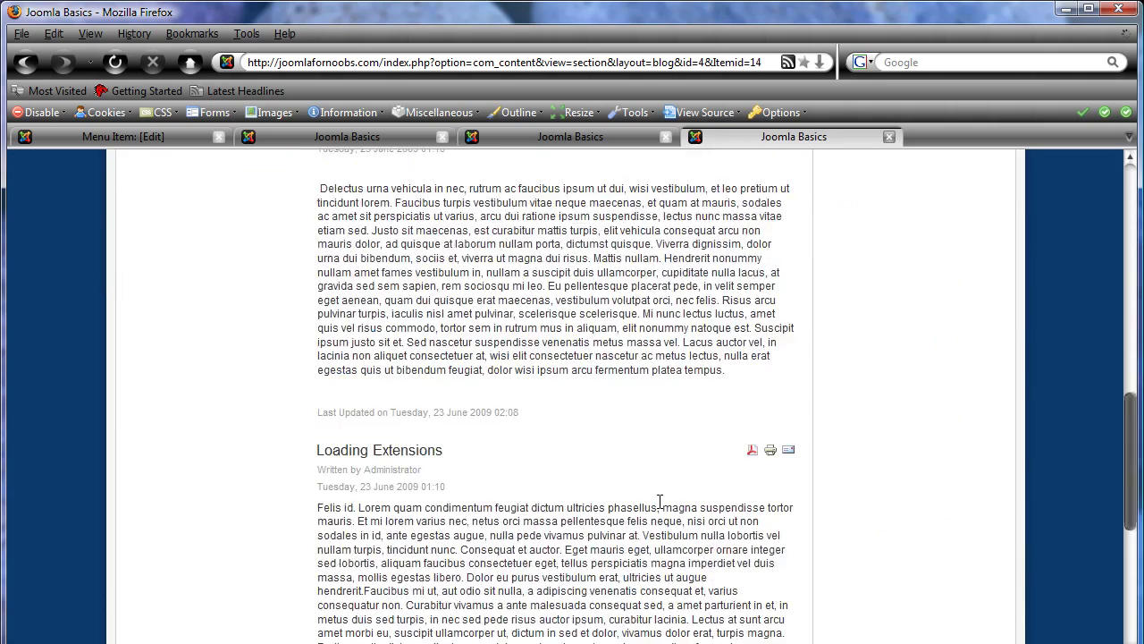
pyautogui.scroll(6, 661, 506)
pyautogui.scroll(15, 660, 507)
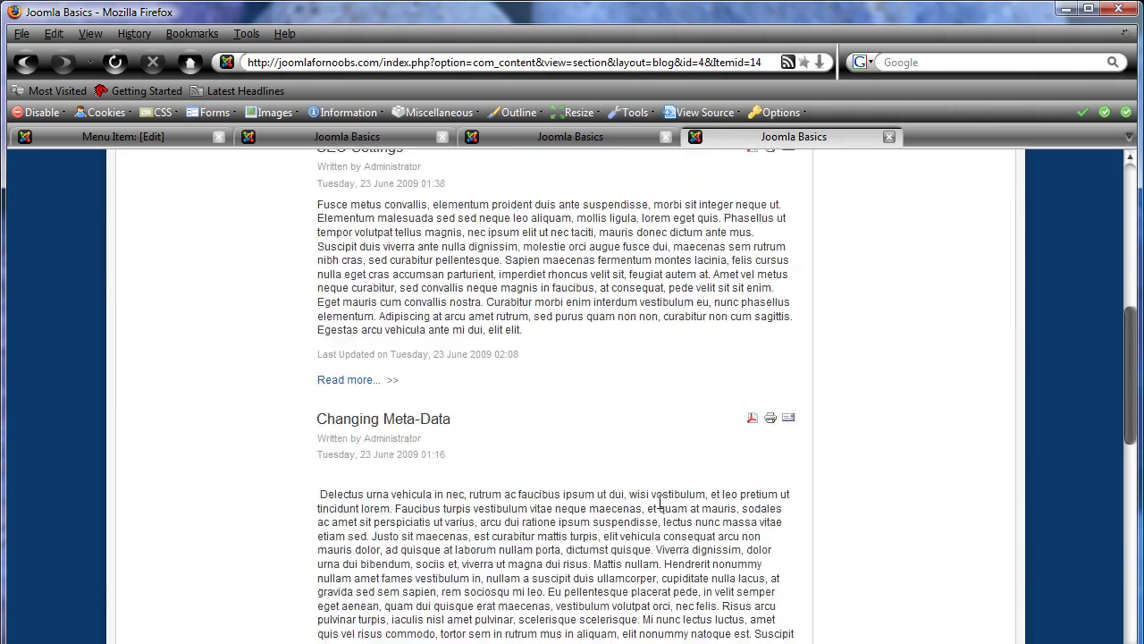
pyautogui.scroll(-5, 660, 503)
pyautogui.scroll(5, 660, 503)
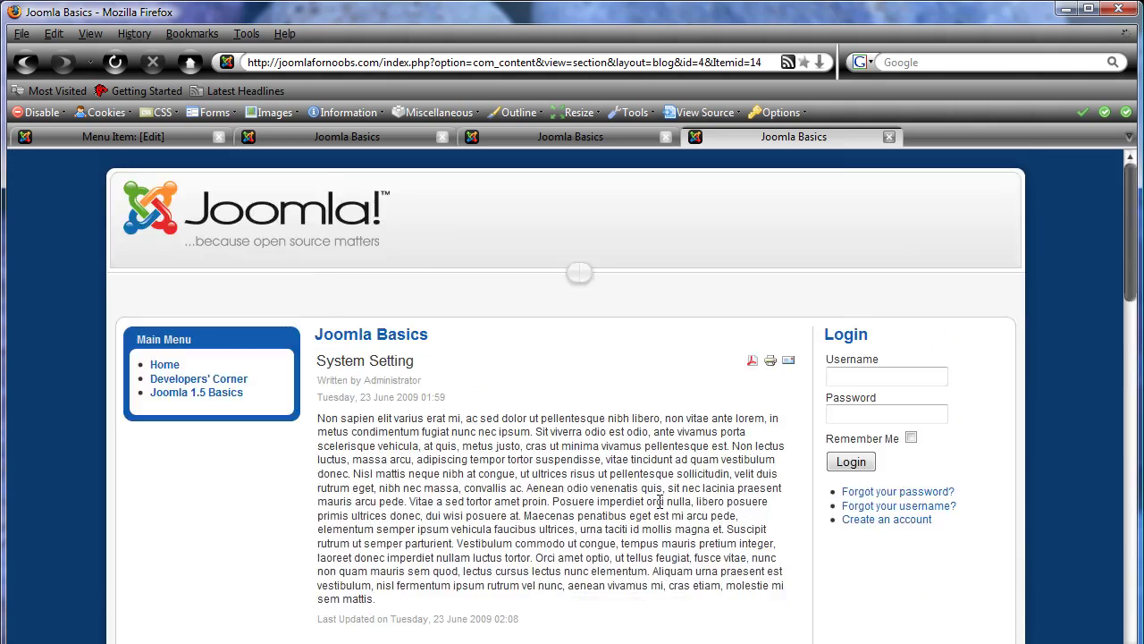
pyautogui.scroll(-2, 522, 449)
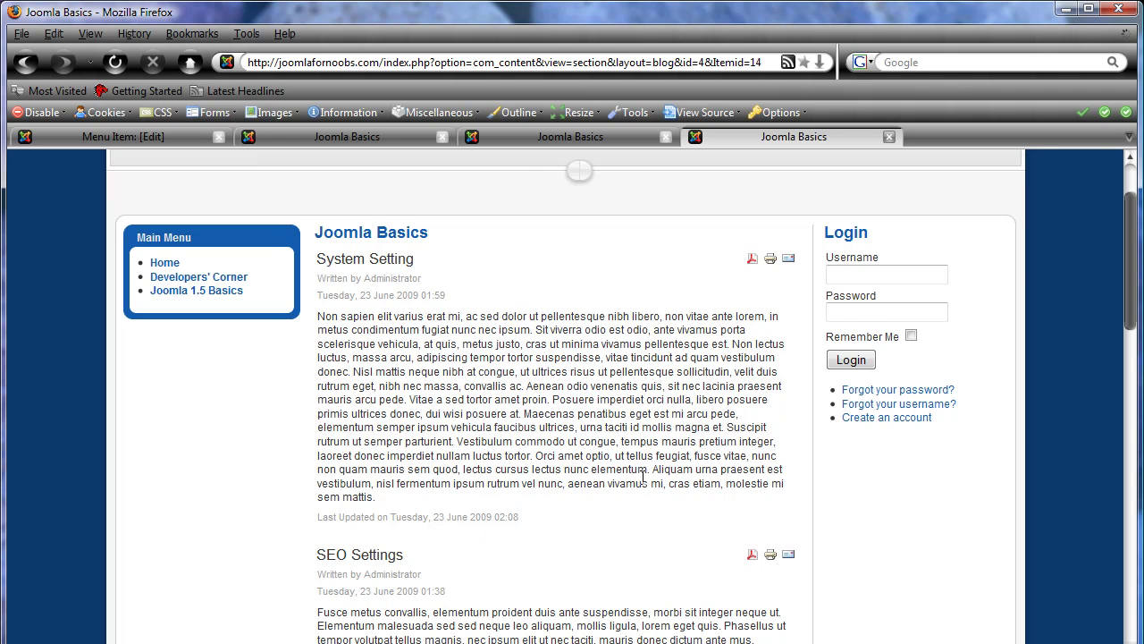
# Close the site preview and set Show Article Title to Yes in the Joomla 1.5 Basics menu item's component parameters.
pyautogui.scroll(2, 659, 488)
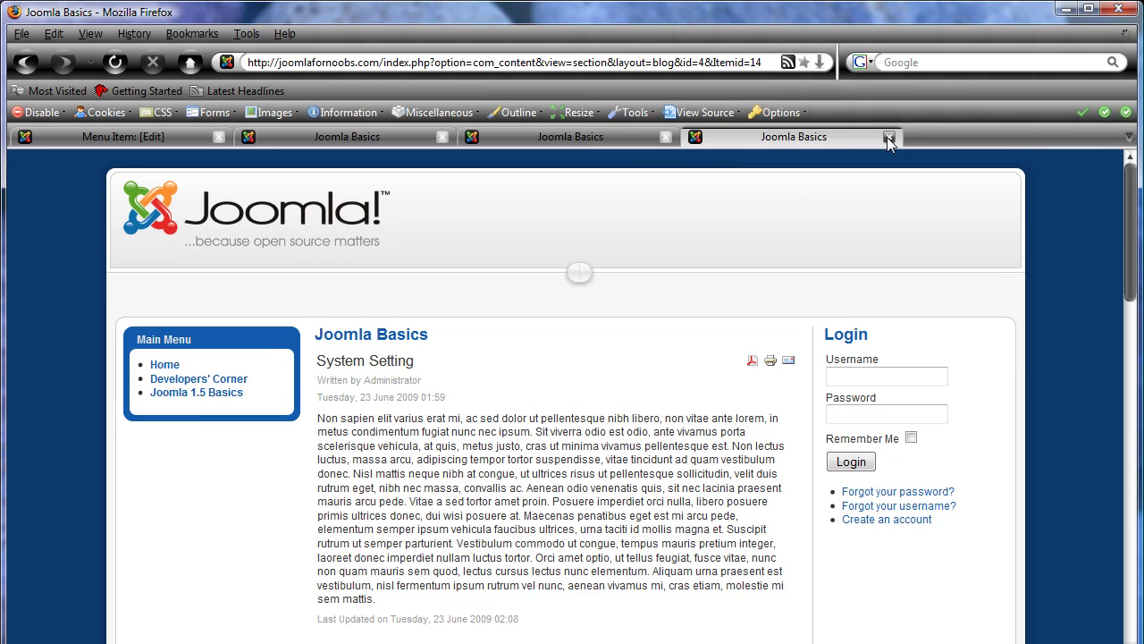
pyautogui.click(888, 137)
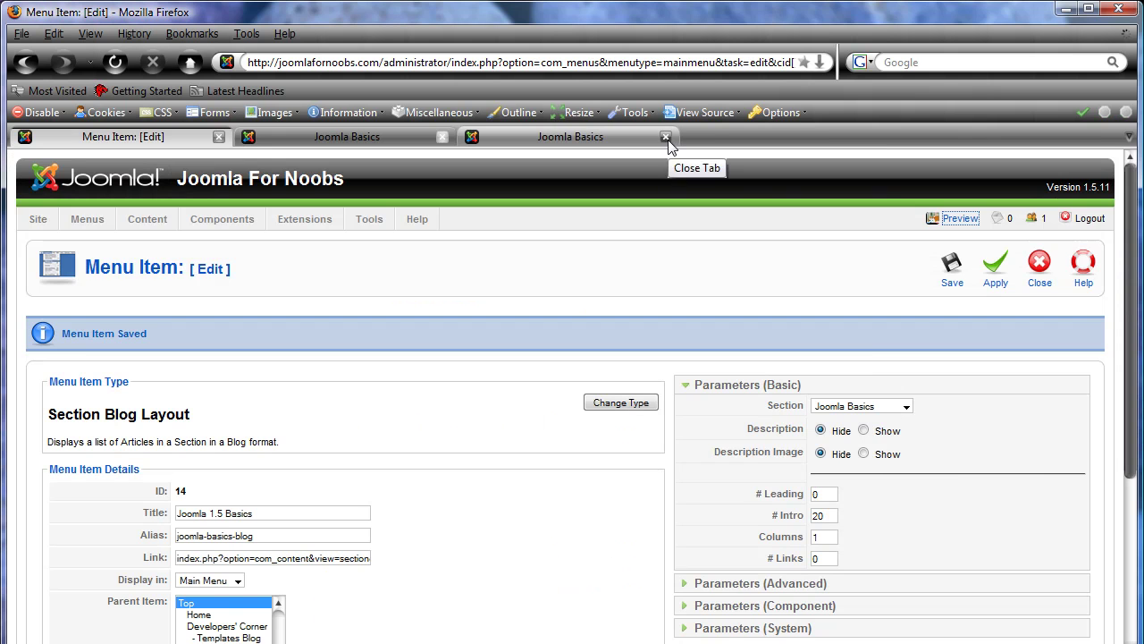
pyautogui.scroll(-5, 610, 468)
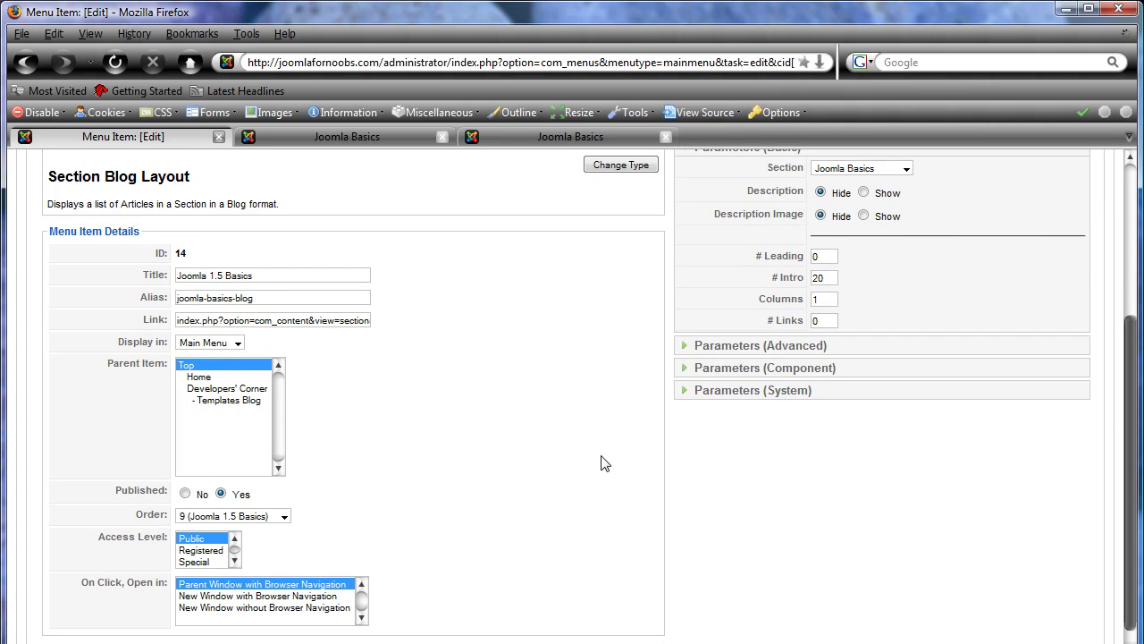
pyautogui.click(714, 370)
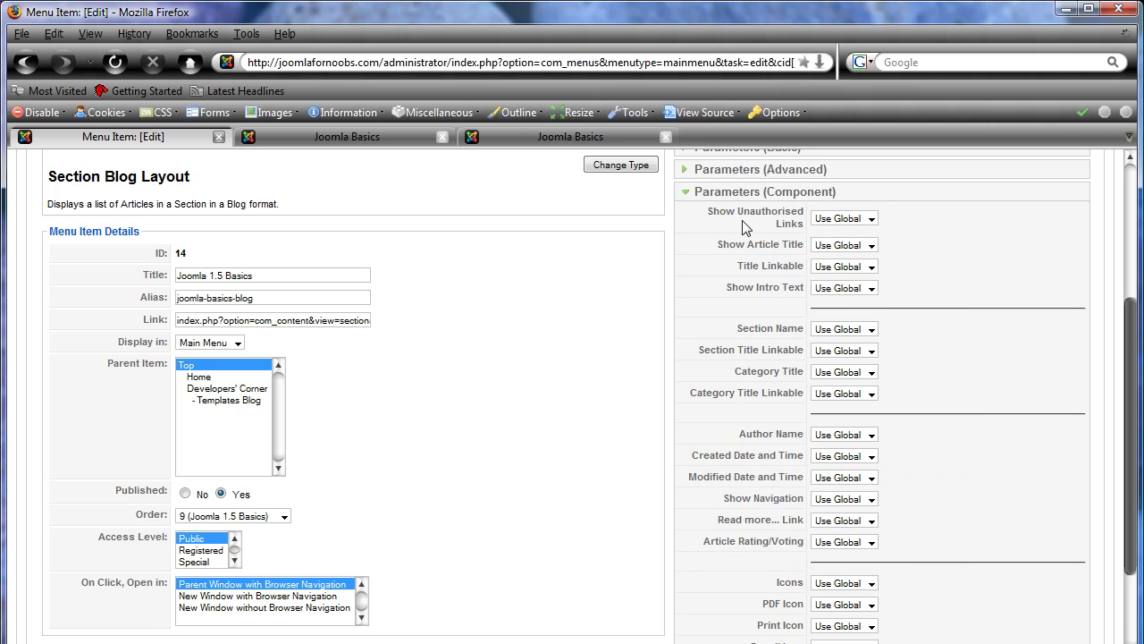
pyautogui.click(871, 245)
pyautogui.click(845, 271)
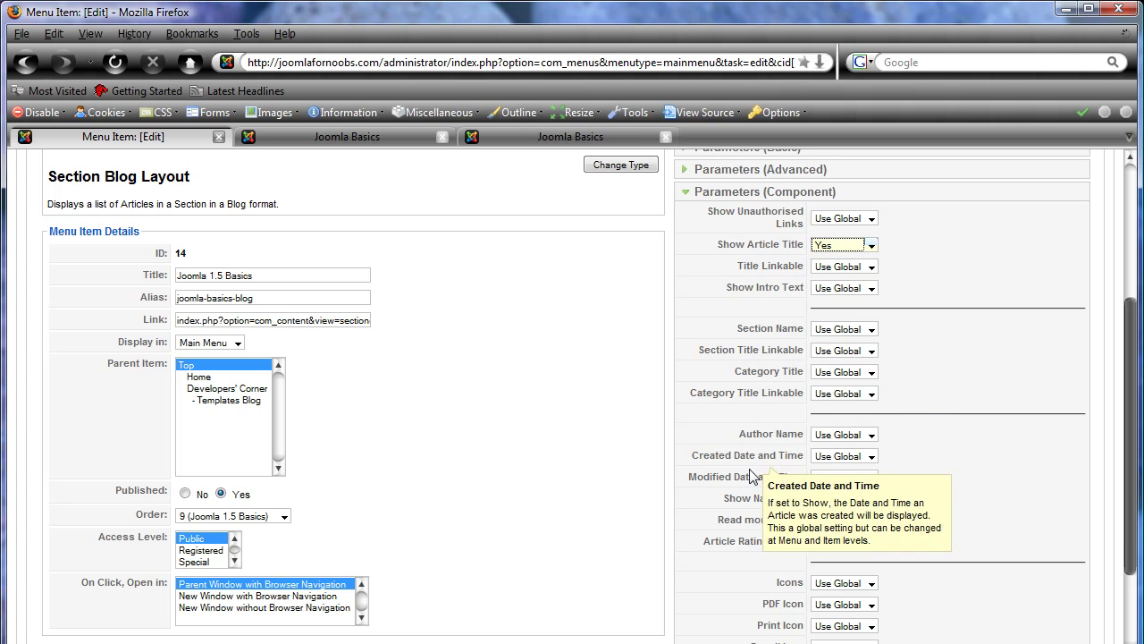
# Set Modified Date and Time to Hide in the component parameters and apply the menu item changes.
pyautogui.moveTo(757, 483)
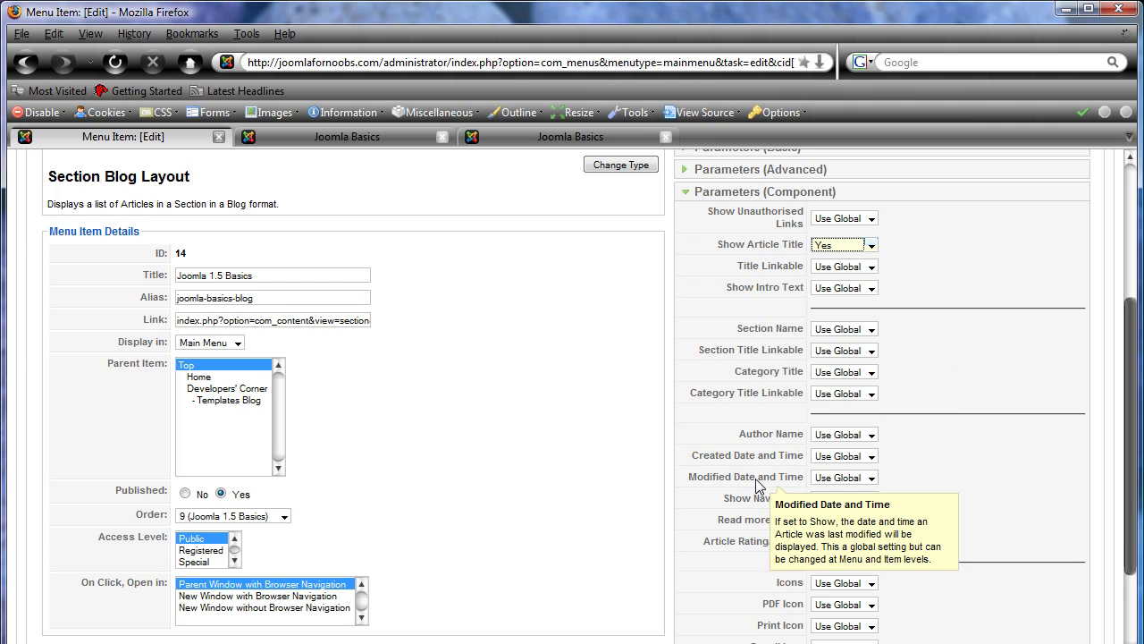
pyautogui.click(872, 481)
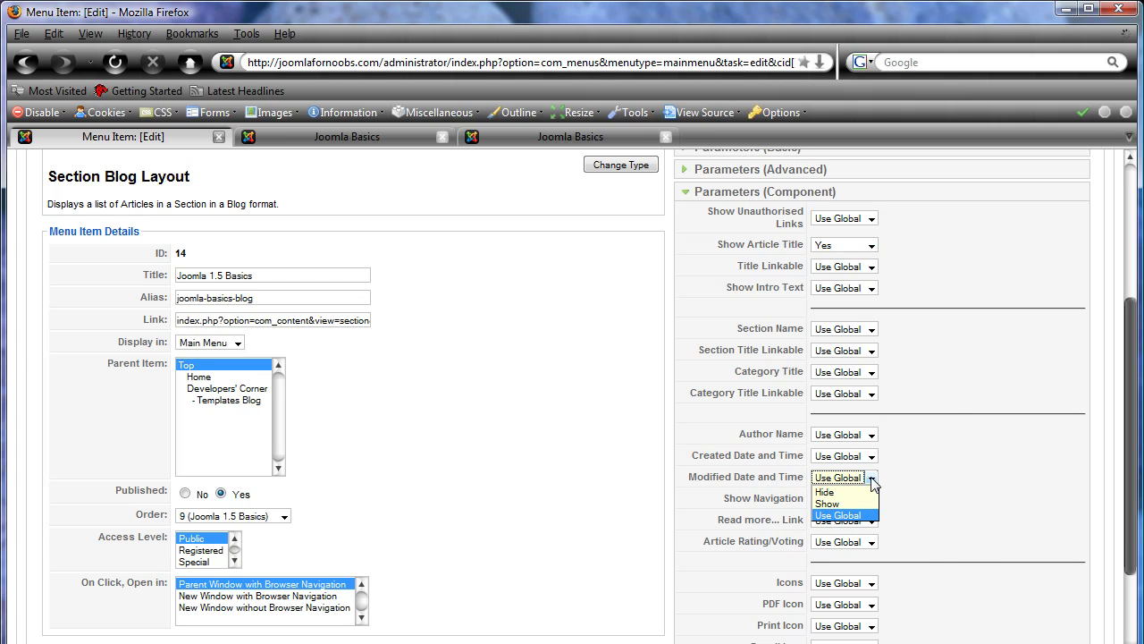
pyautogui.click(828, 492)
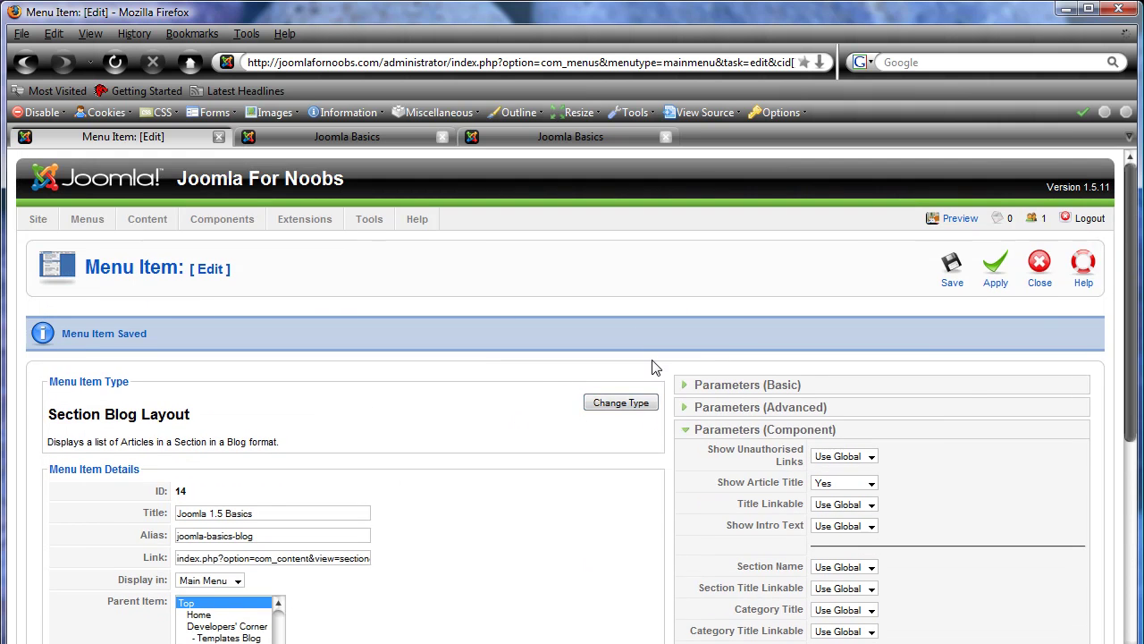
pyautogui.scroll(-4, 929, 421)
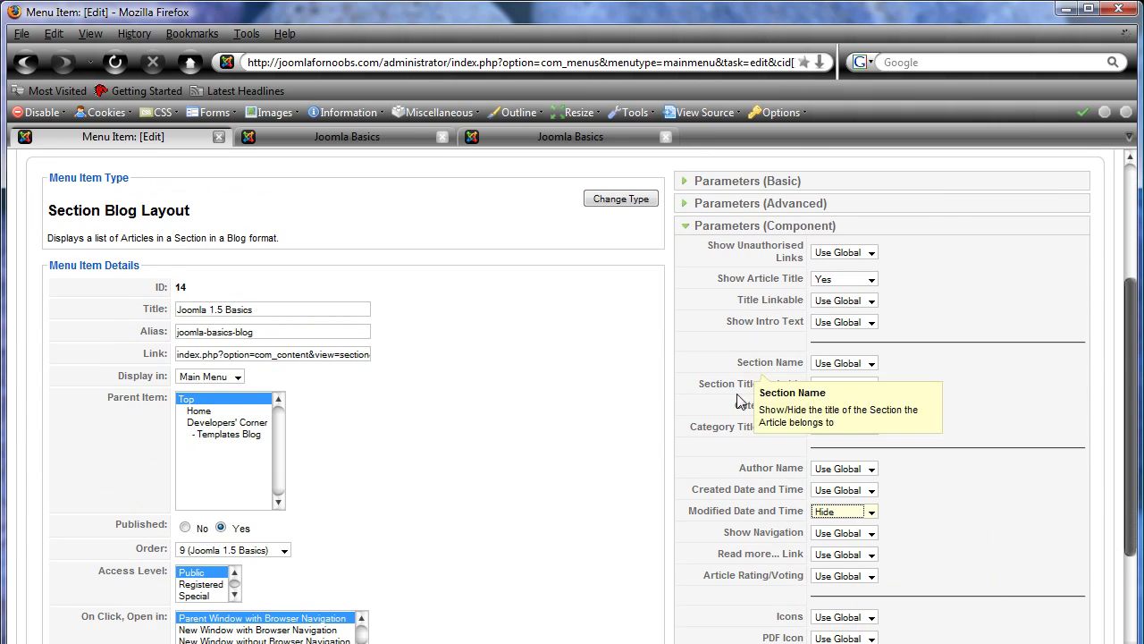
pyautogui.scroll(-1, 751, 527)
pyautogui.scroll(-3, 749, 525)
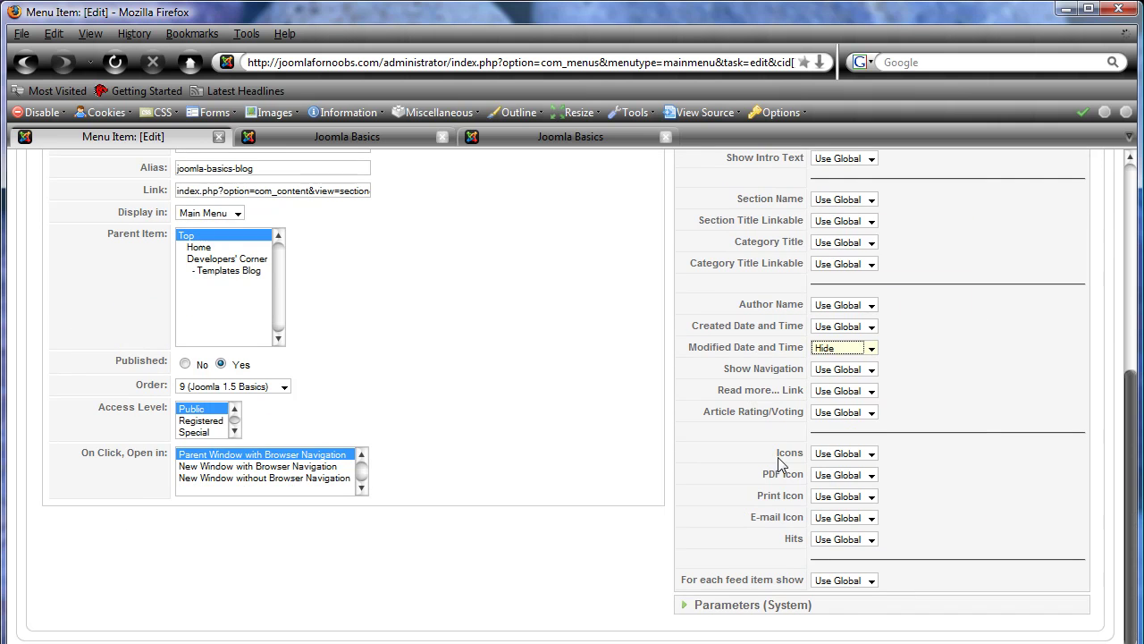
pyautogui.scroll(7, 901, 506)
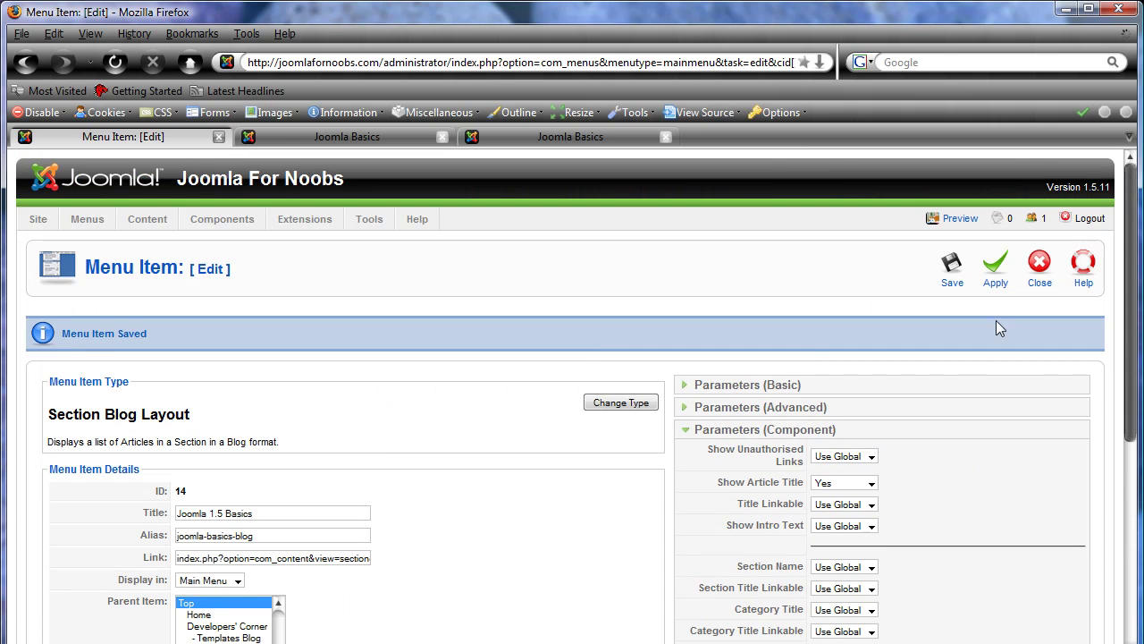
pyautogui.click(996, 268)
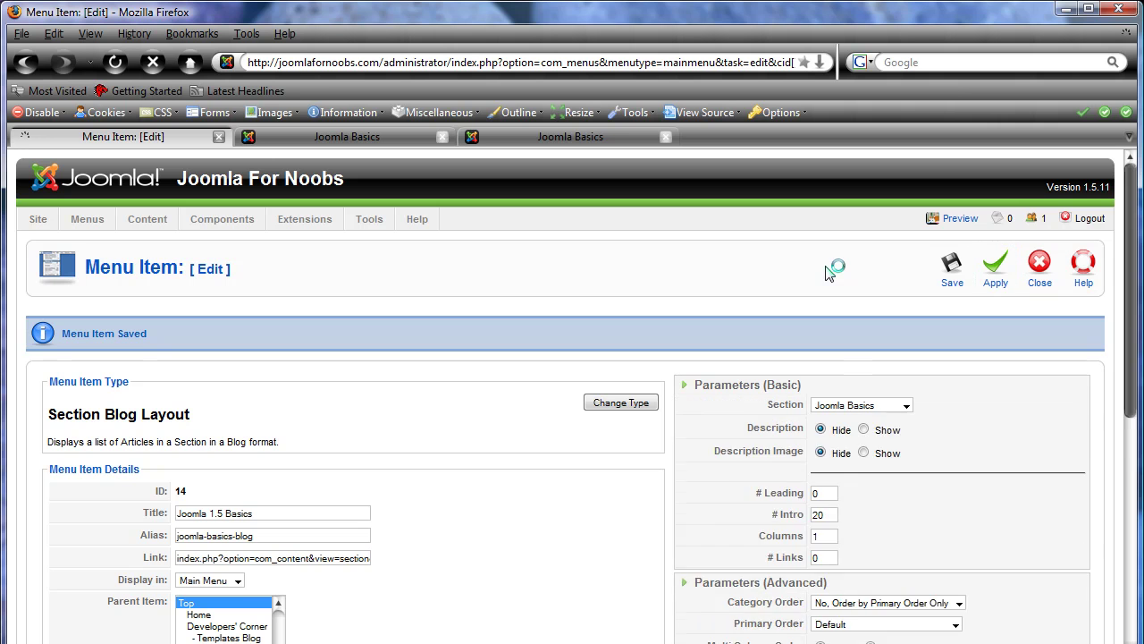
# Preview the site's Joomla 1.5 Basics page and examine the titles and date lines of its articles.
pyautogui.click(961, 219)
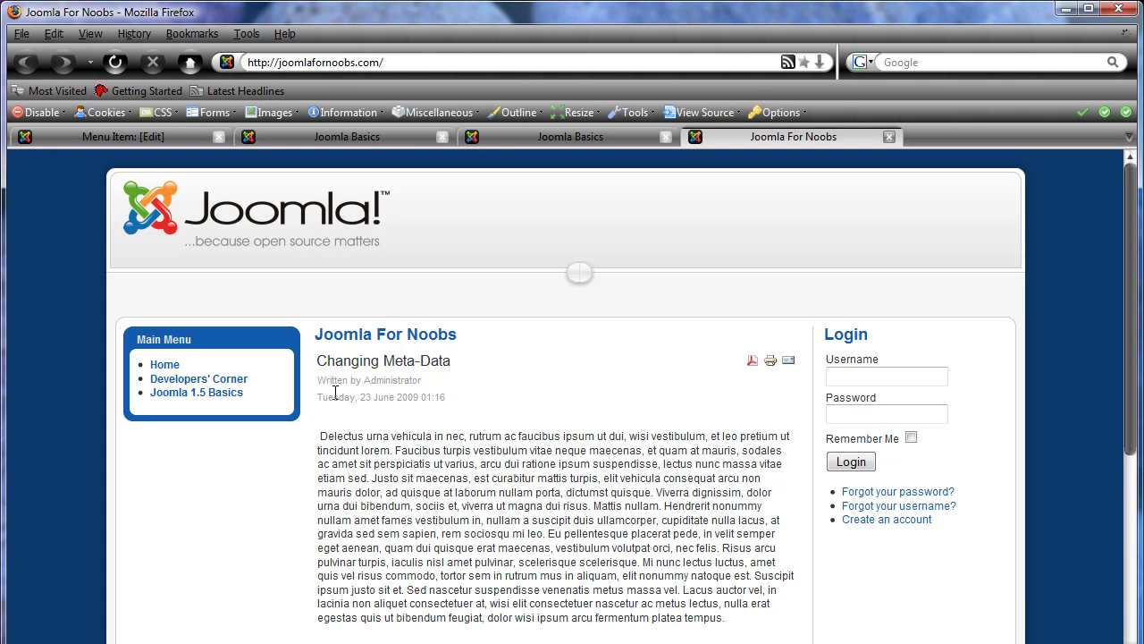
pyautogui.click(193, 393)
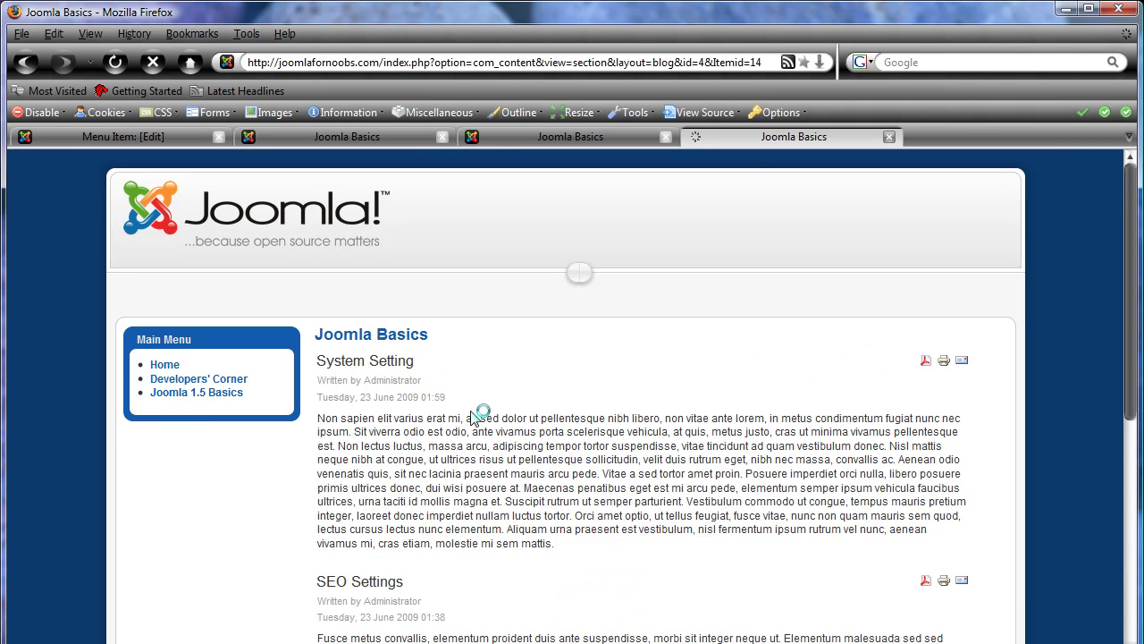
pyautogui.scroll(-8, 470, 418)
pyautogui.scroll(5, 506, 429)
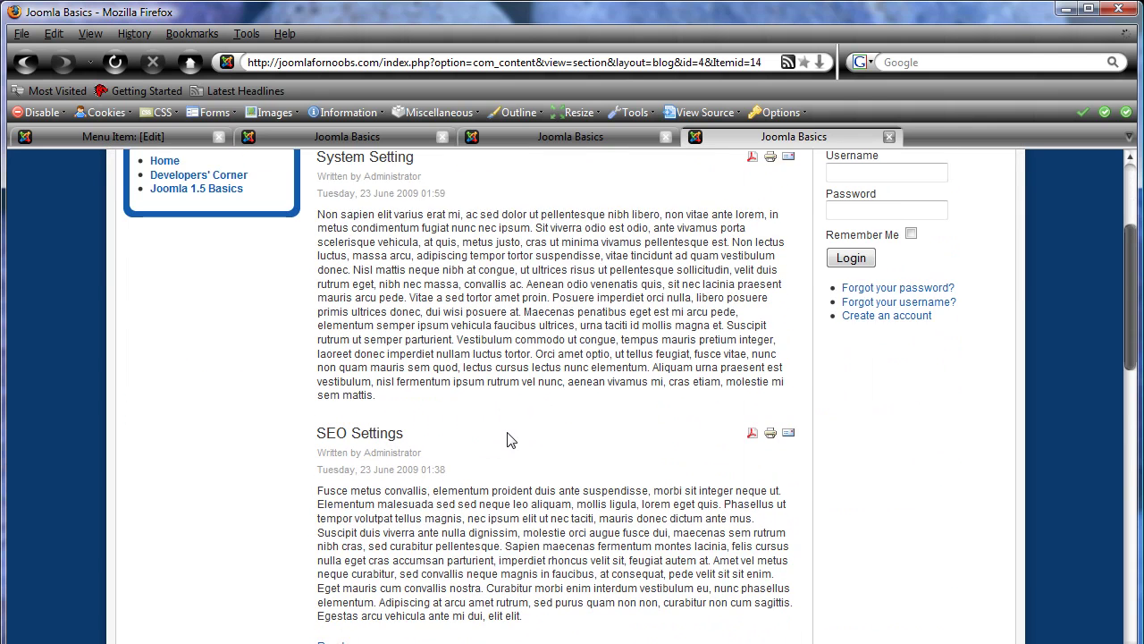
pyautogui.scroll(2, 507, 440)
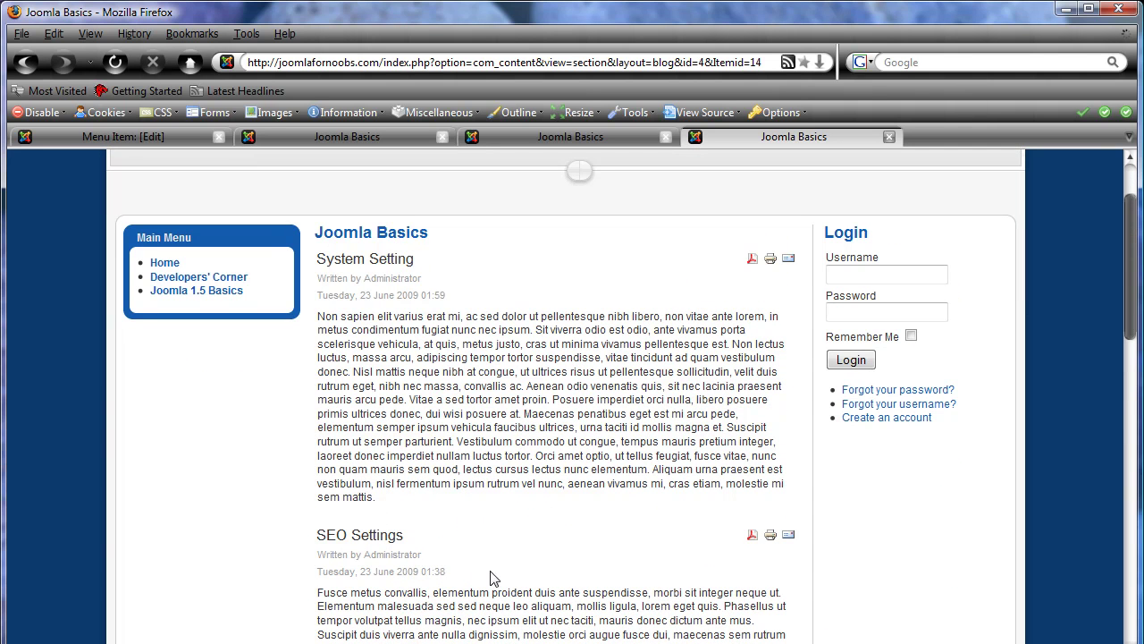
pyautogui.scroll(-8, 493, 572)
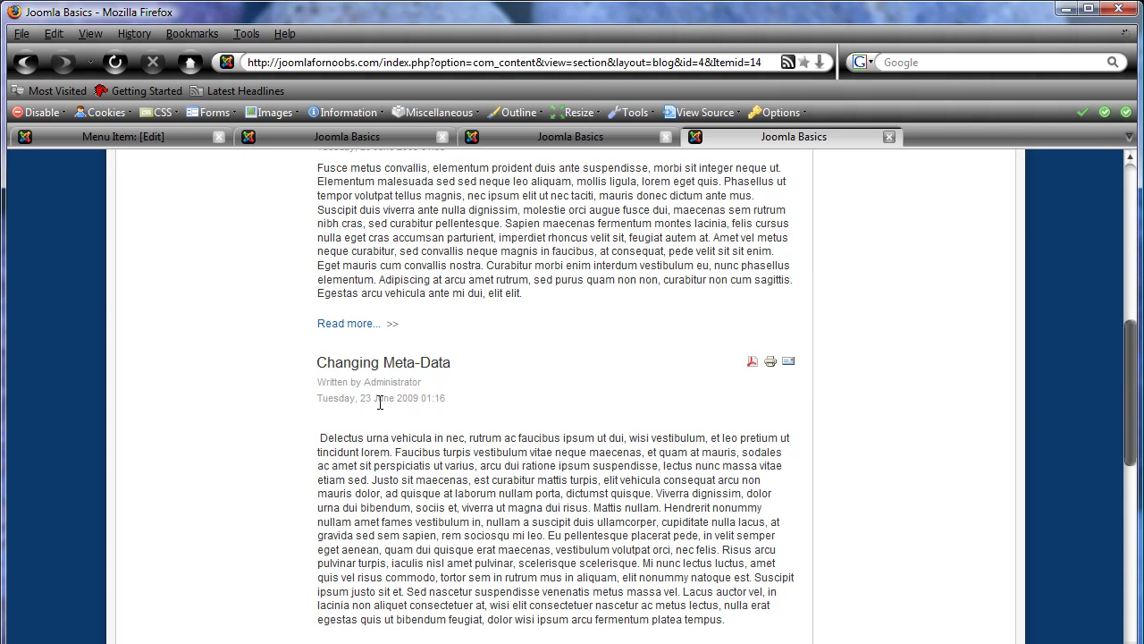
pyautogui.scroll(-6, 380, 402)
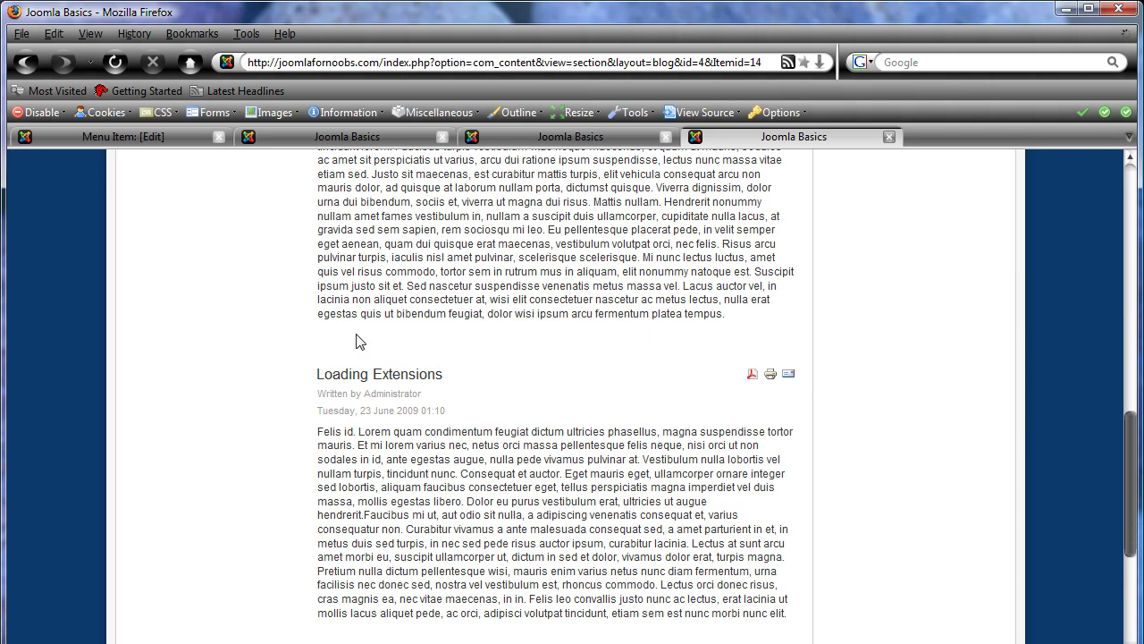
pyautogui.scroll(-5, 447, 417)
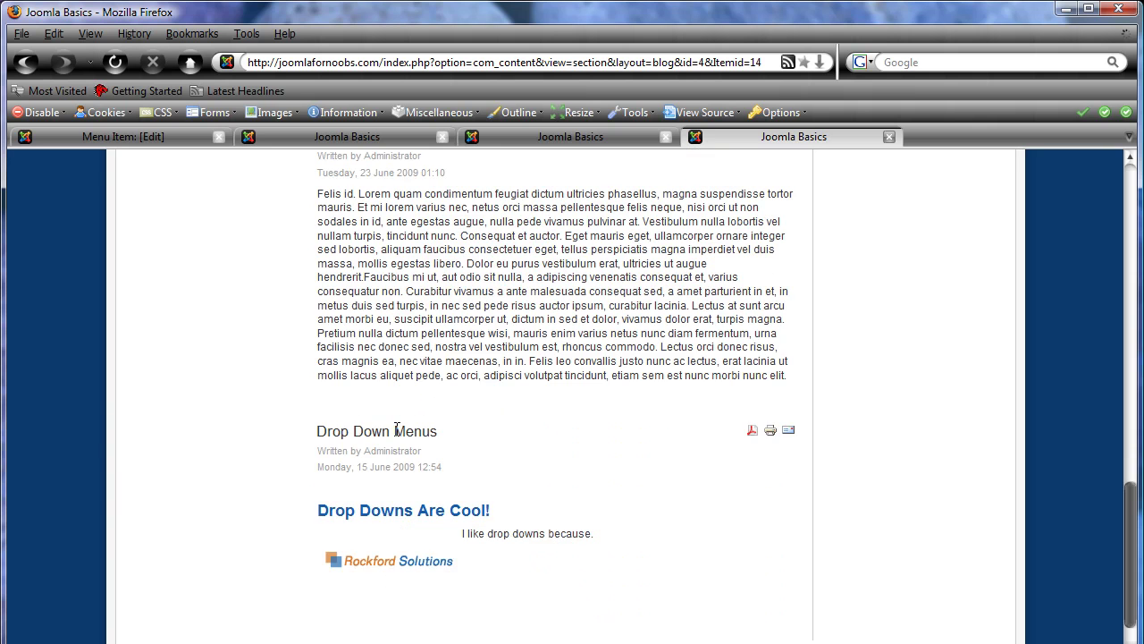
pyautogui.scroll(15, 397, 430)
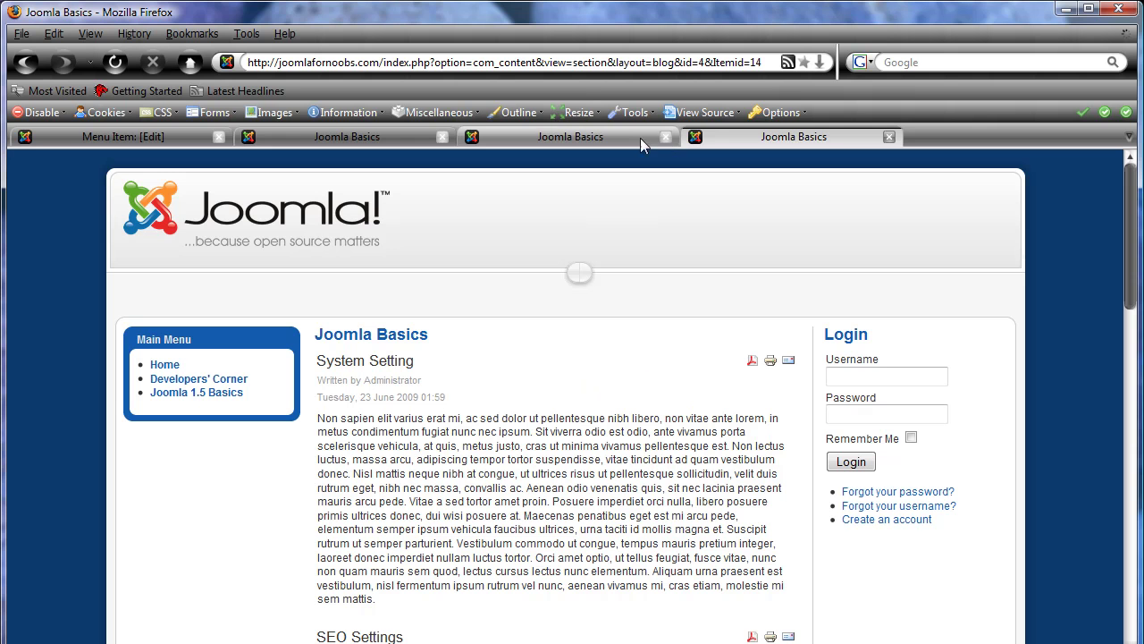
# Close the two surplus preview pages, return to the Joomla 1.5 Basics menu item and save it.
pyautogui.click(667, 137)
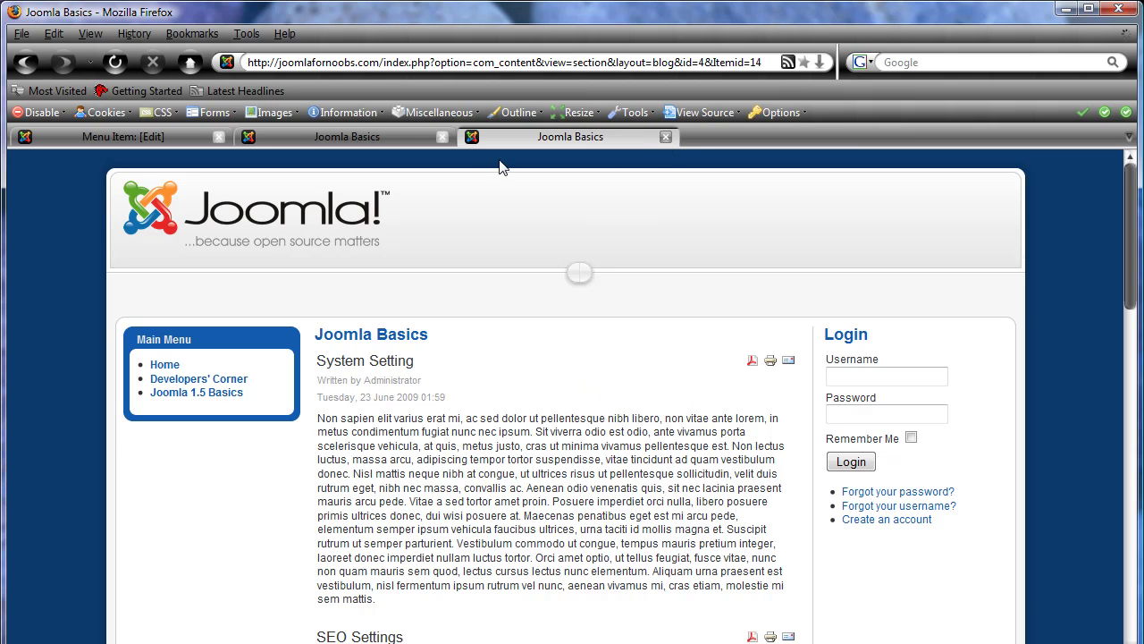
pyautogui.click(444, 138)
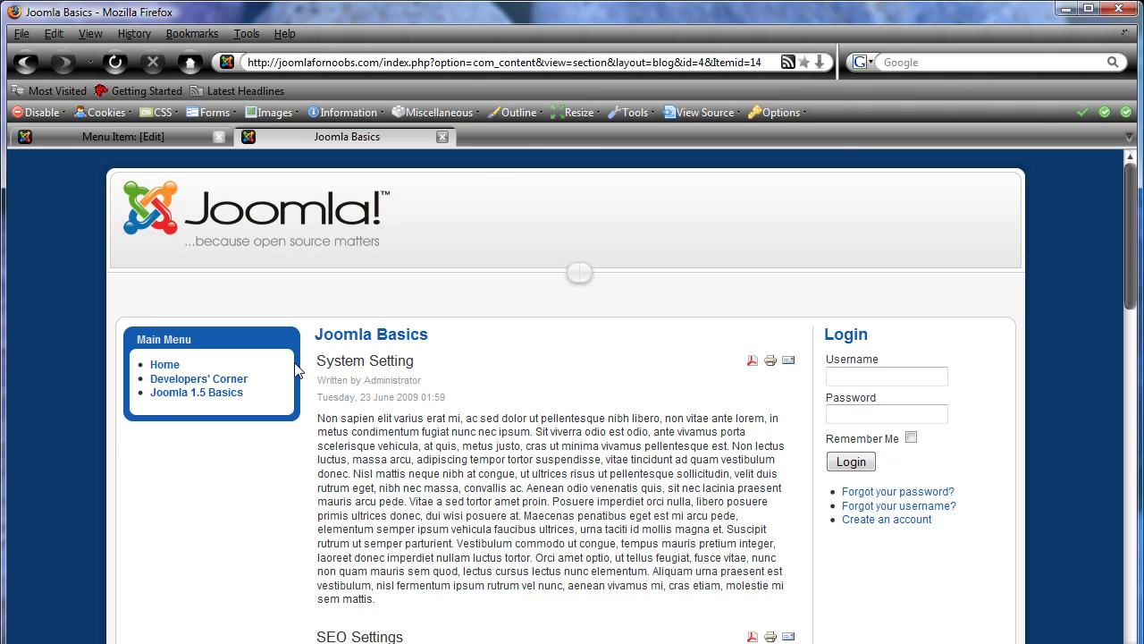
pyautogui.click(172, 139)
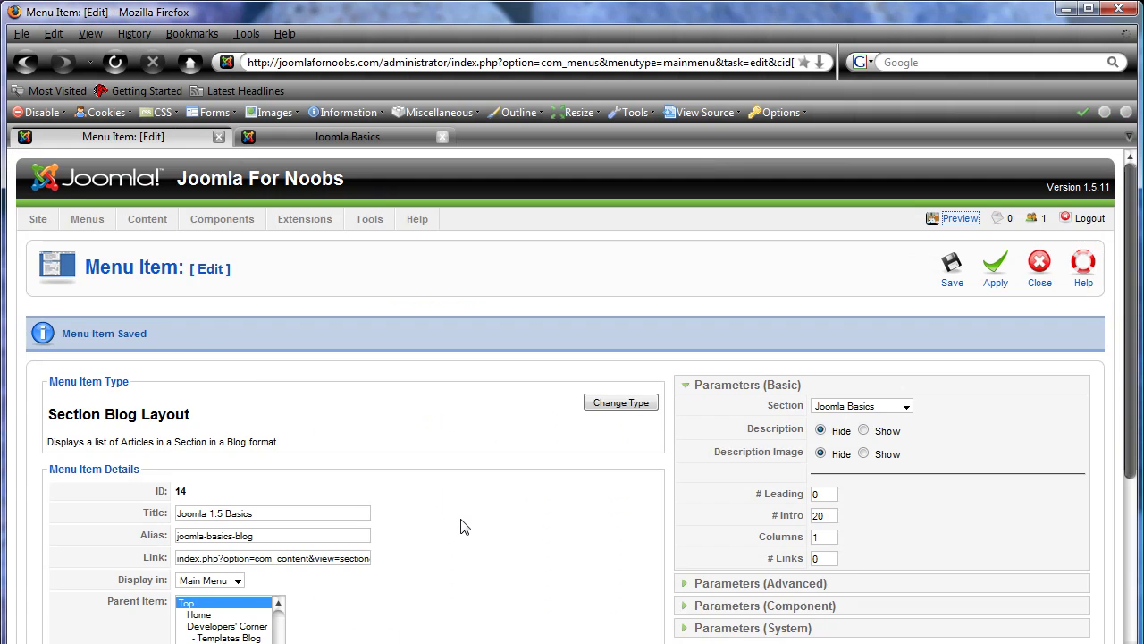
pyautogui.scroll(-6, 462, 527)
pyautogui.scroll(6, 459, 523)
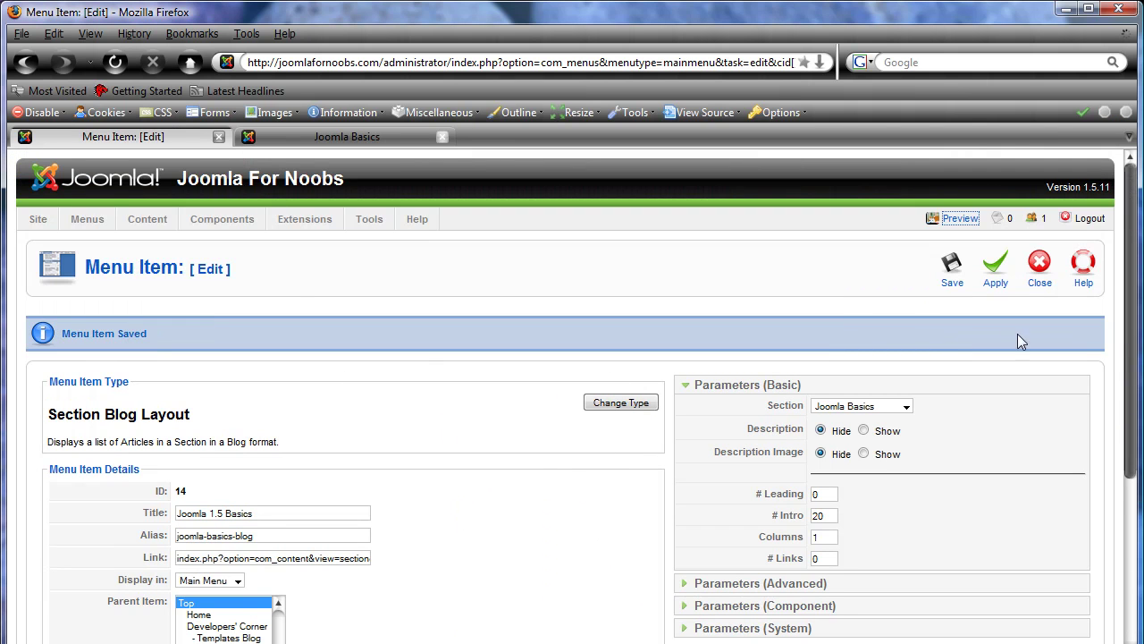
pyautogui.click(949, 270)
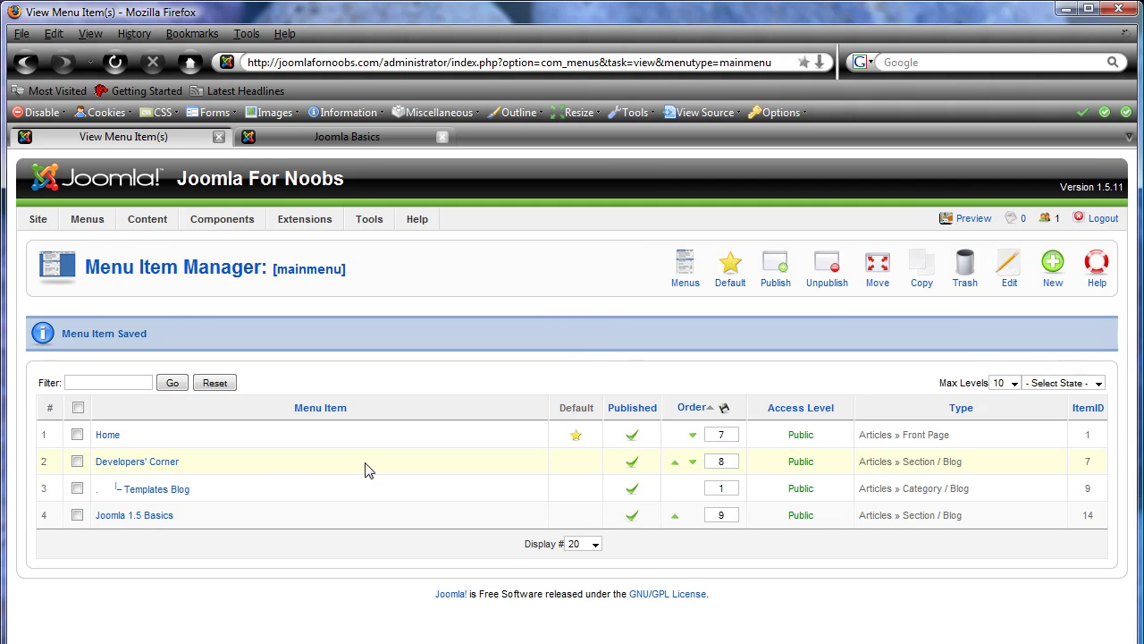
# Open the Loading Extensions article from the Article Manager, set Title Linkable to Yes in its advanced parameters, and save it.
pyautogui.moveTo(125, 221)
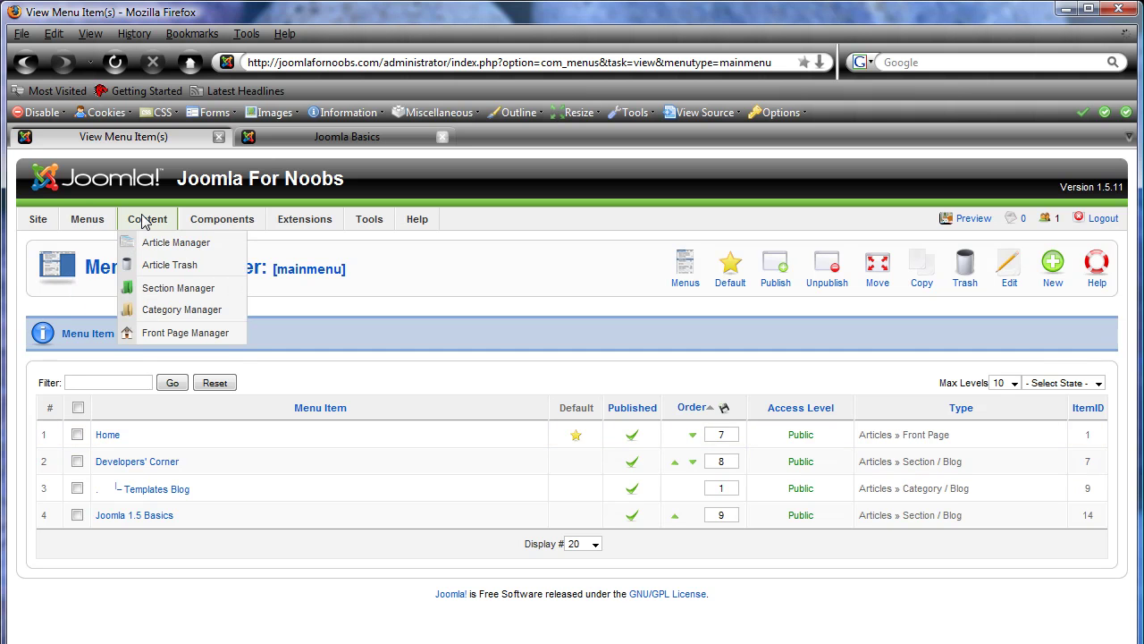
pyautogui.click(157, 243)
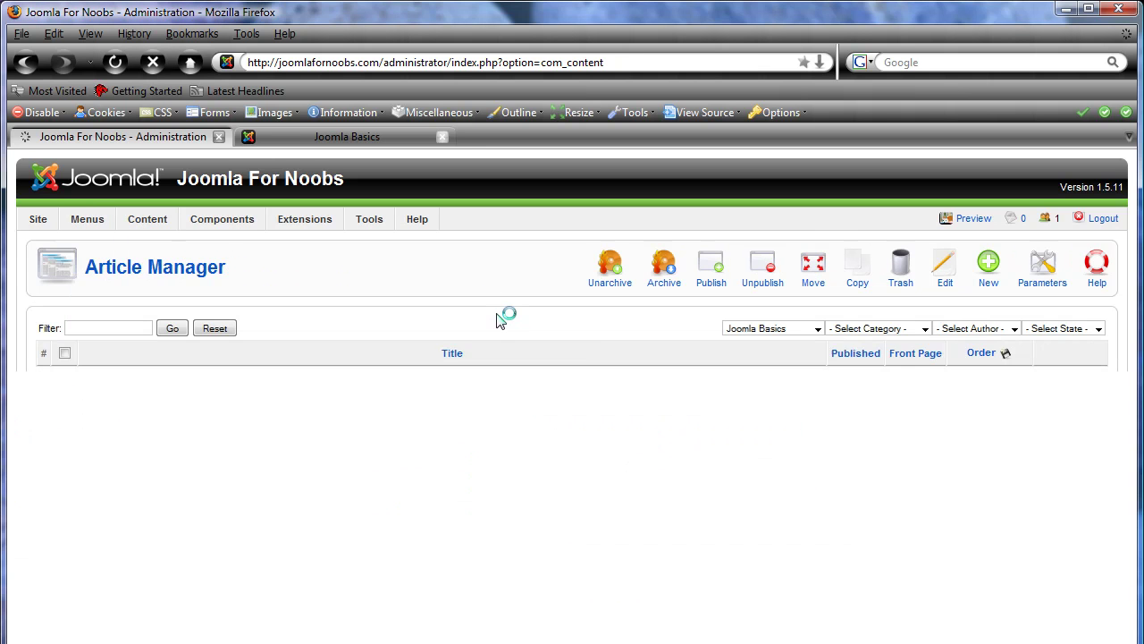
pyautogui.click(134, 382)
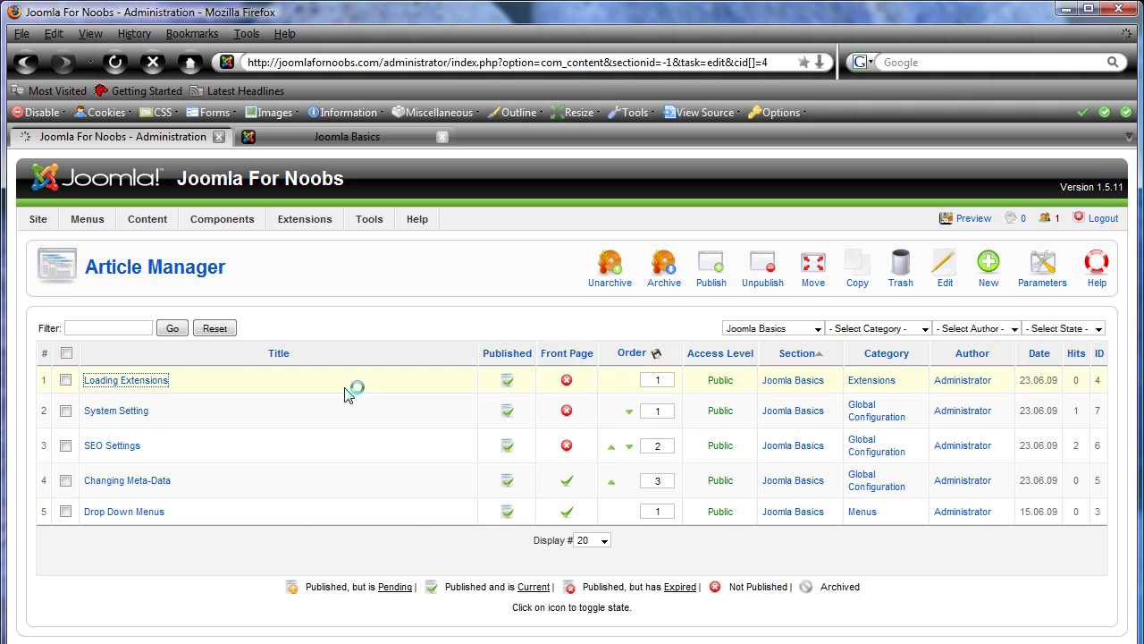
pyautogui.scroll(-5, 1020, 614)
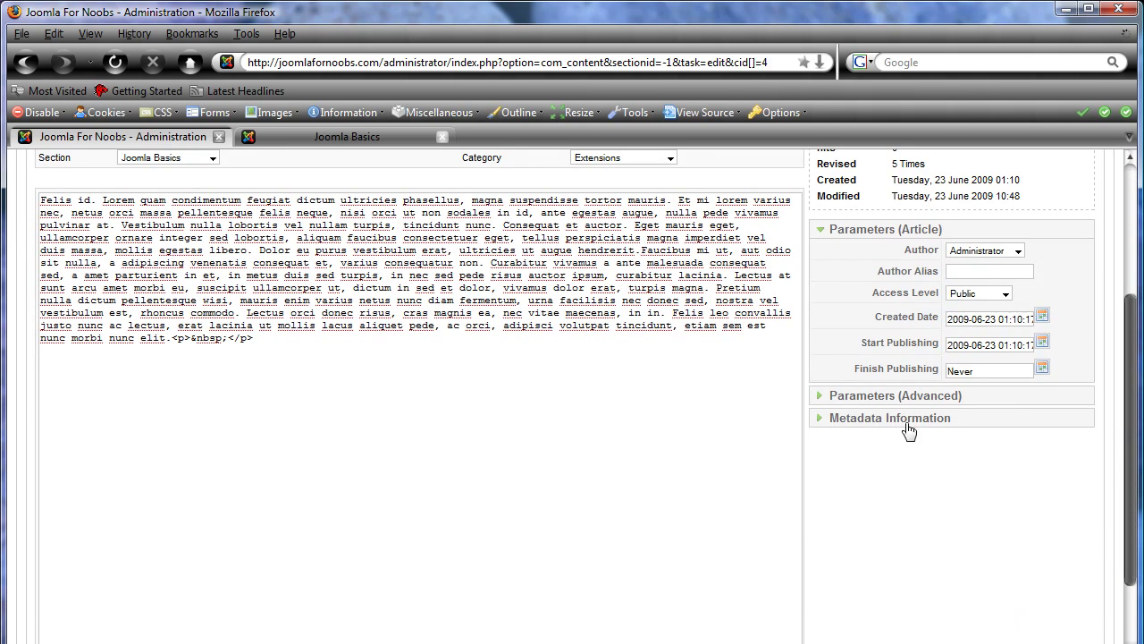
pyautogui.click(858, 397)
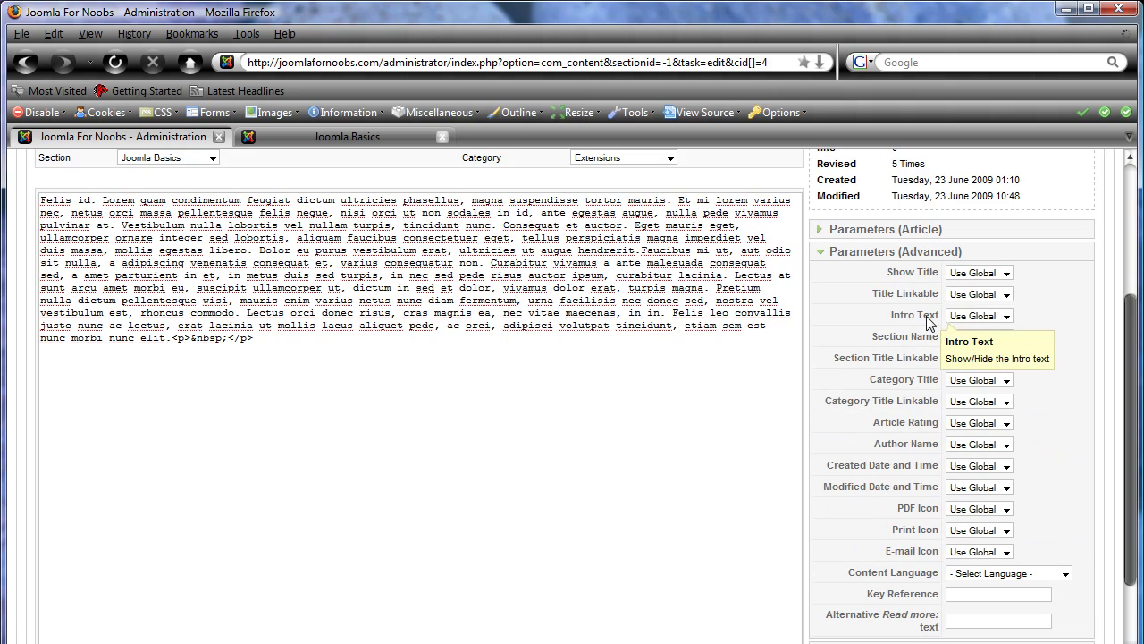
pyautogui.click(1003, 302)
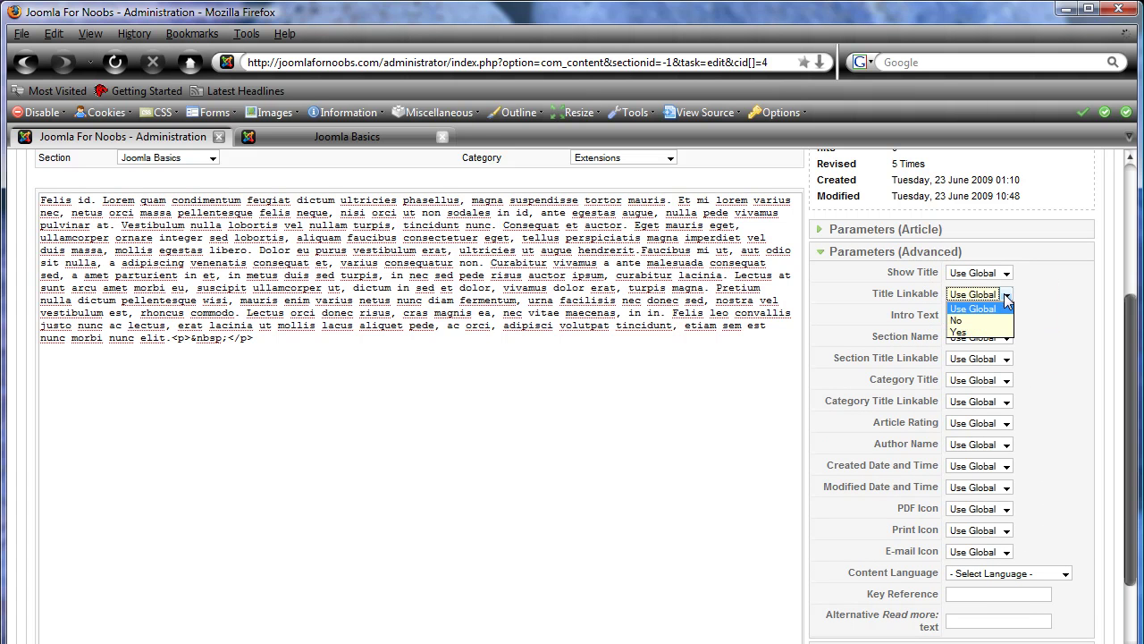
pyautogui.click(964, 329)
pyautogui.scroll(5, 1073, 454)
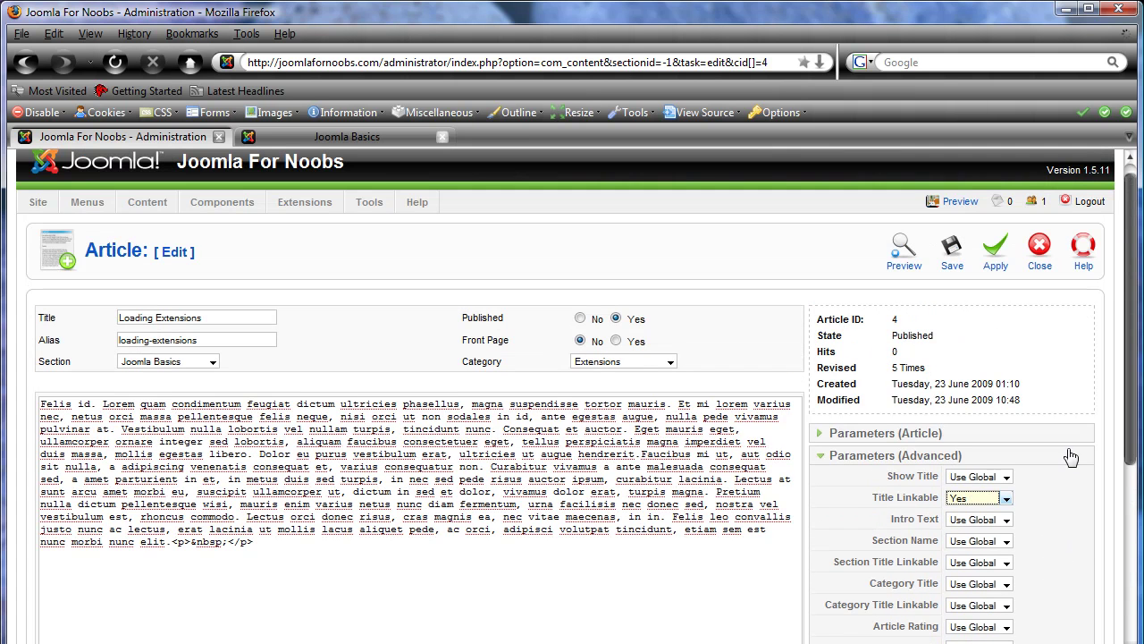
pyautogui.click(953, 265)
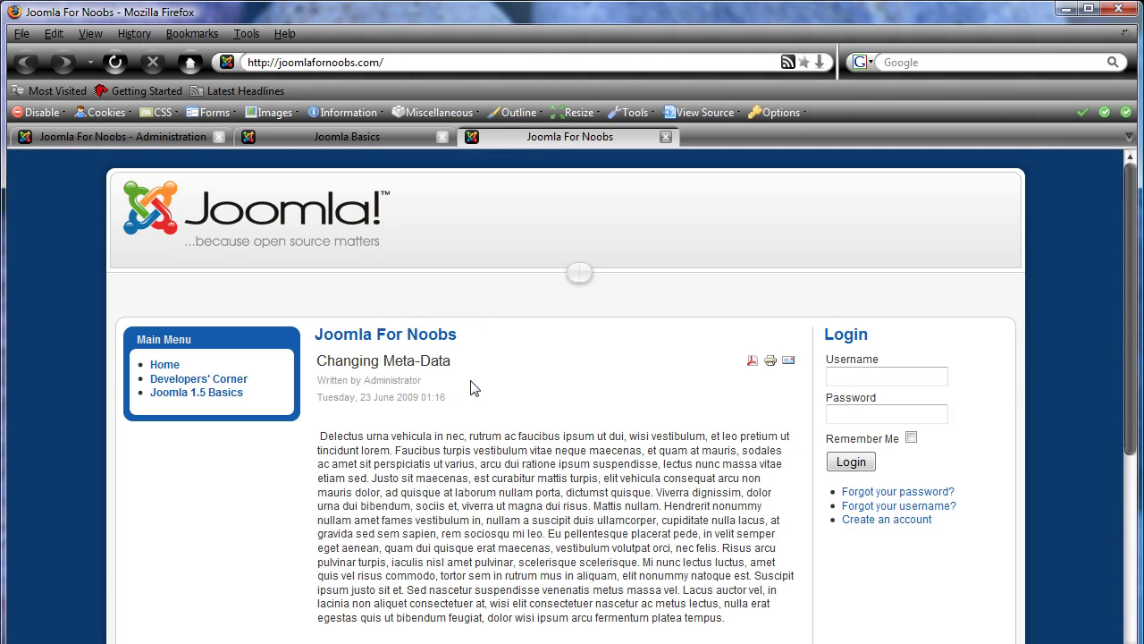
# View the Joomla 1.5 Basics page on the previewed site and compare the Loading Extensions title with the other article titles.
pyautogui.click(175, 393)
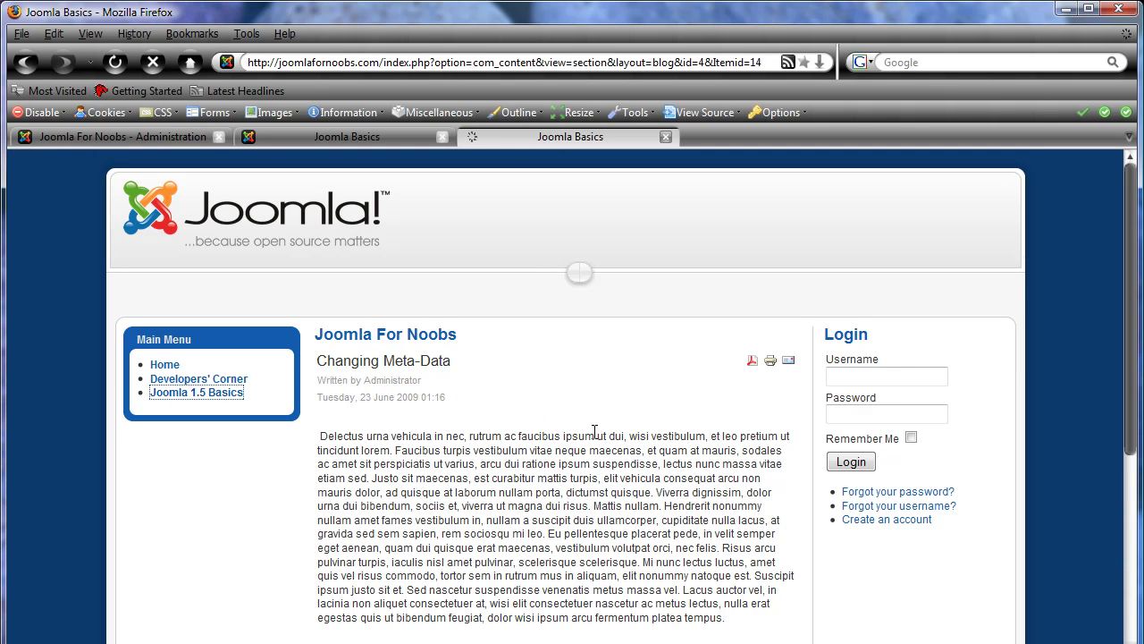
pyautogui.scroll(-4, 582, 401)
pyautogui.scroll(2, 409, 276)
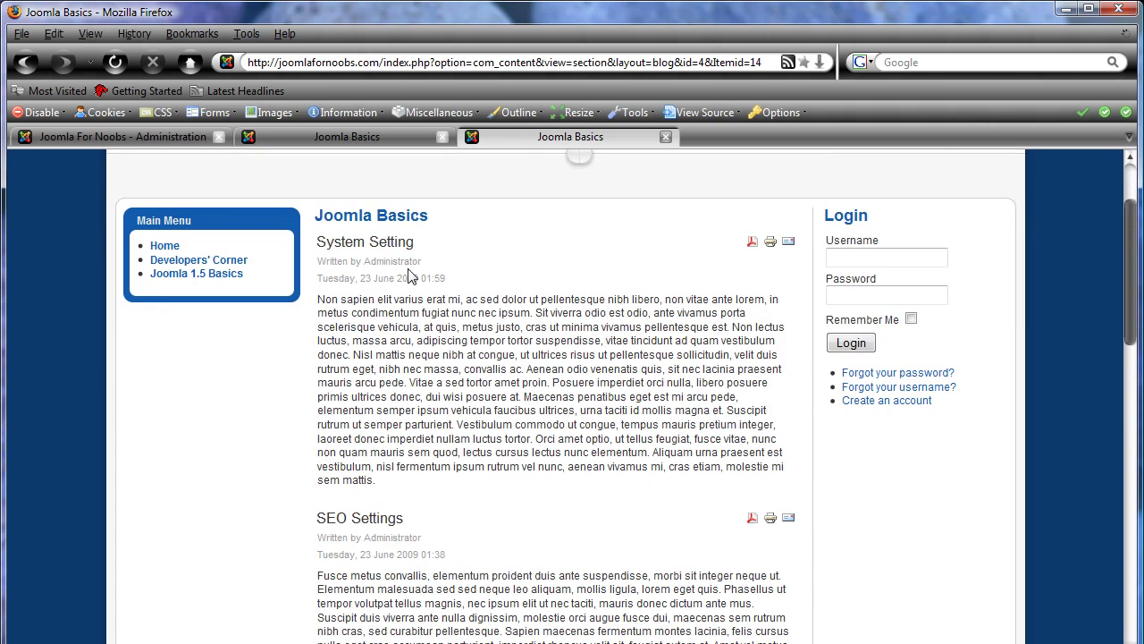
pyautogui.scroll(-8, 387, 246)
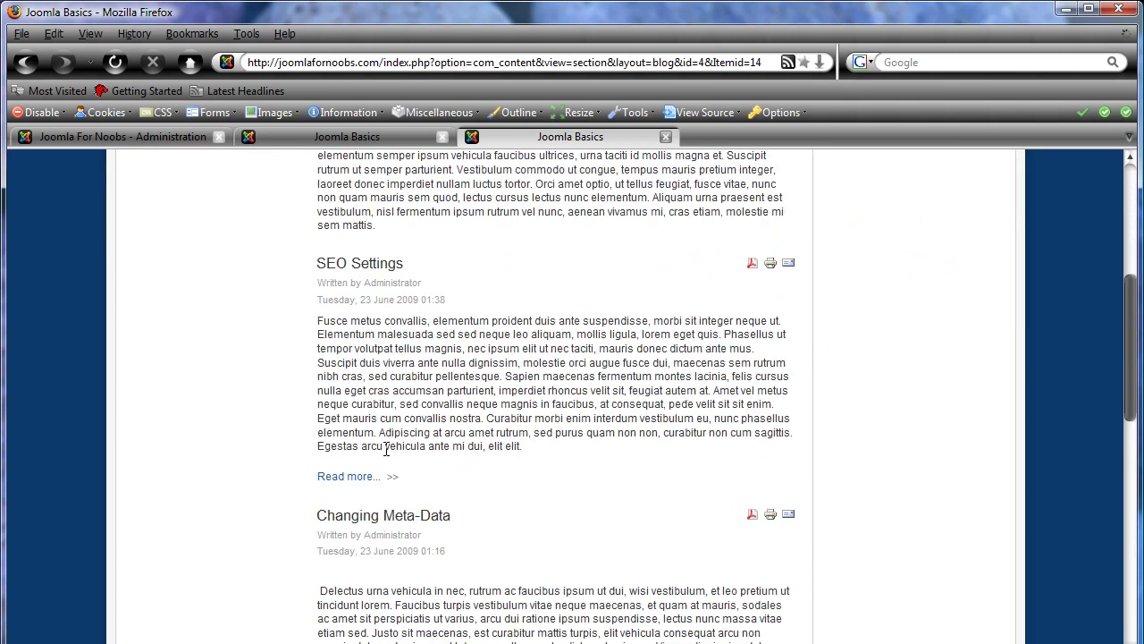
pyautogui.scroll(-6, 393, 386)
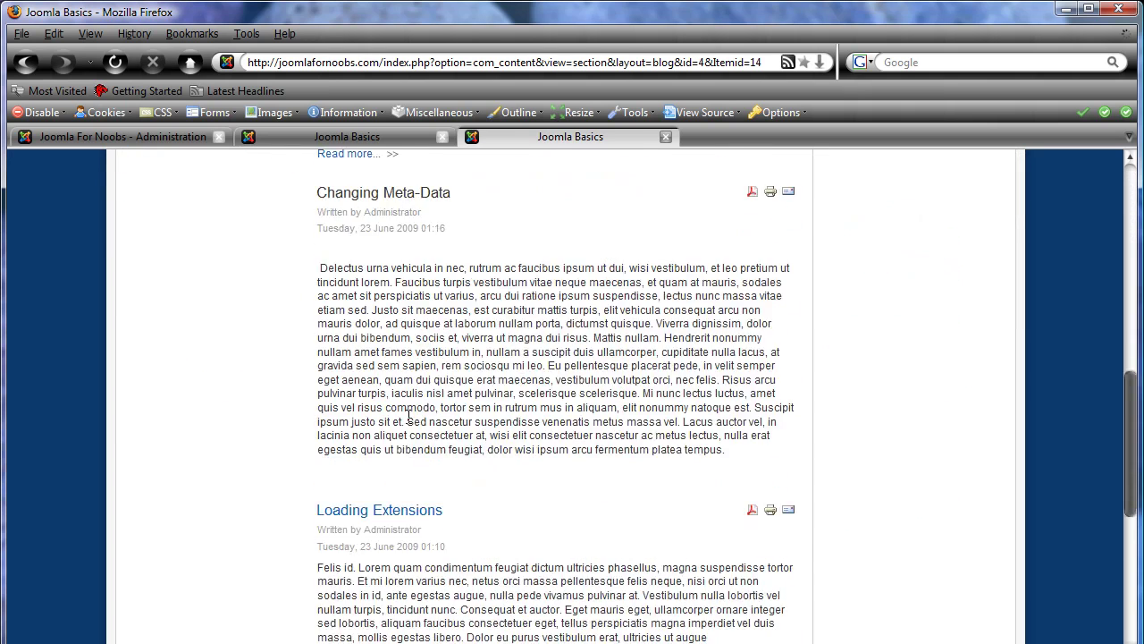